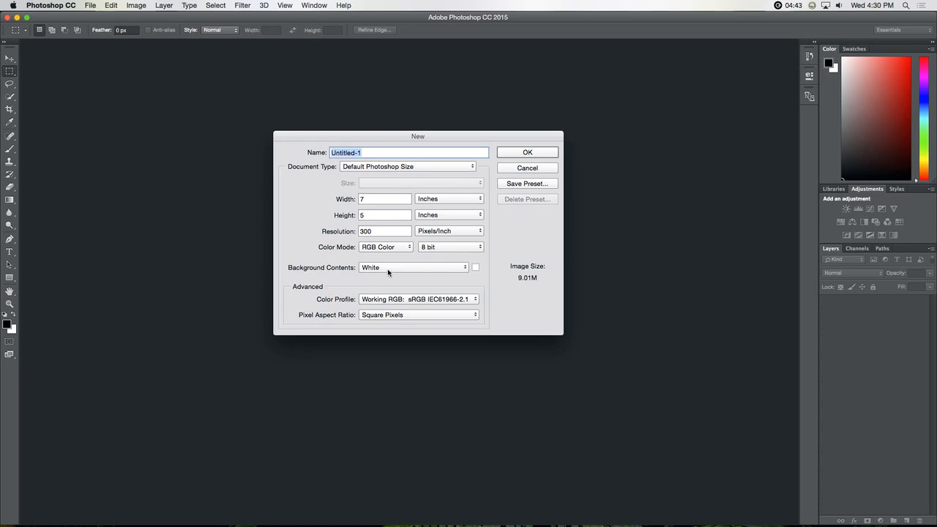
- Create a default Photoshop size document, 7 by 5 inches at 300 pixels/inch, with a white background
{"action": "left_click", "coordinate": [516, 154]}
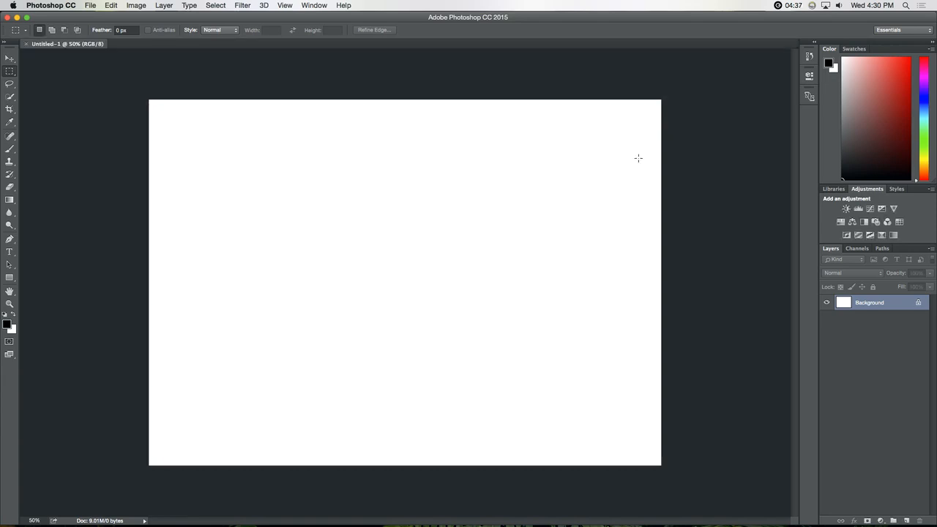
{"action": "key", "text": "super+0"}
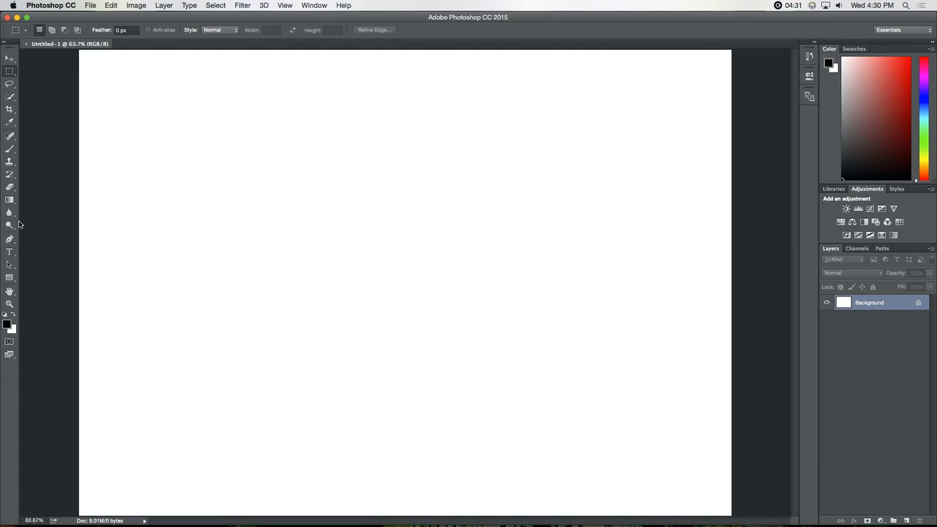
- Add a text line reading "TESTING TESTING TESTING" in the upper part of the canvas
{"action": "left_click", "coordinate": [9, 252]}
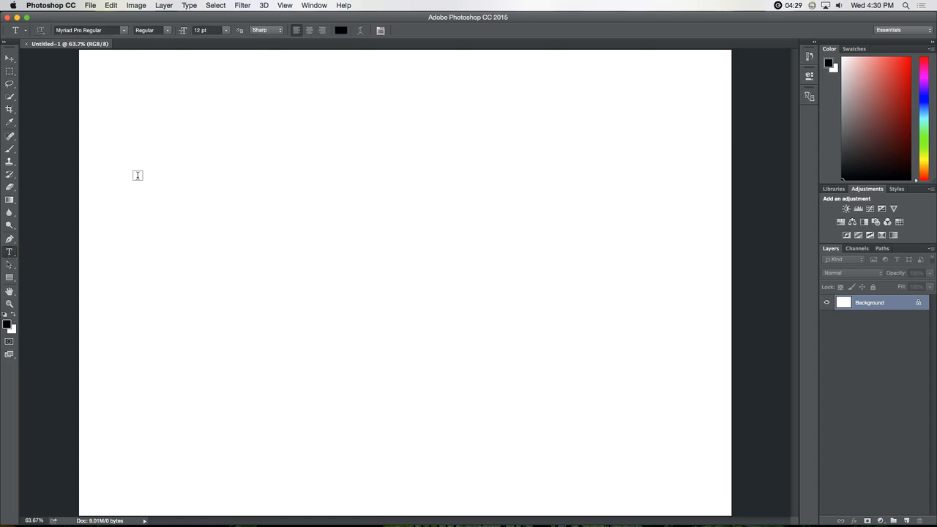
{"action": "left_click", "coordinate": [159, 136]}
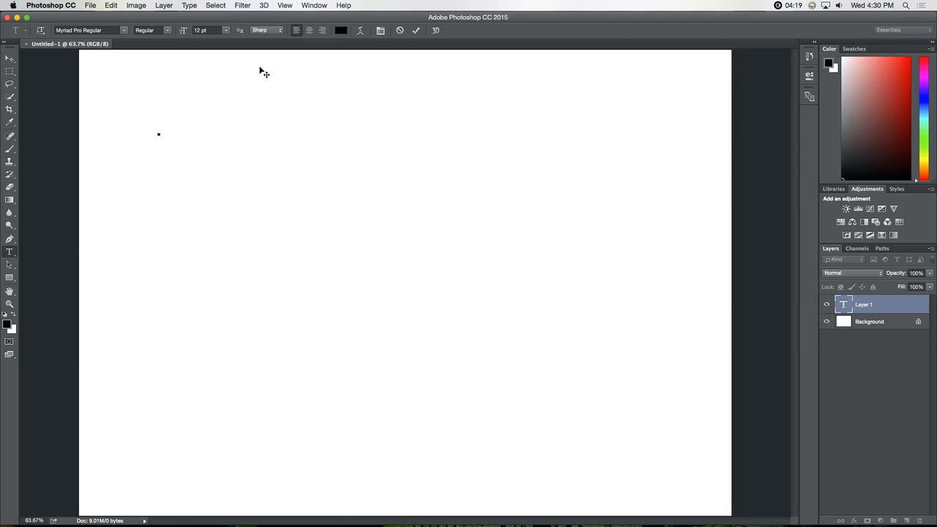
{"action": "type", "text": "TESTING "}
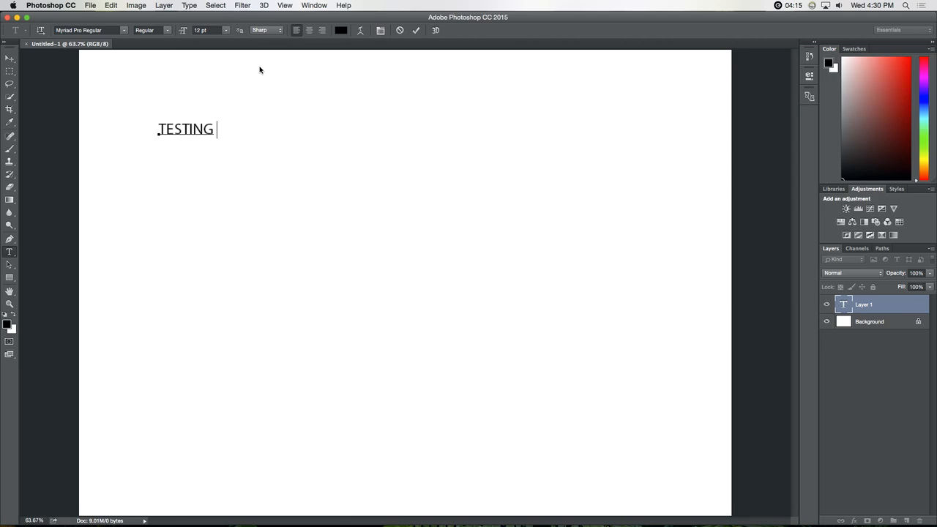
{"action": "type", "text": "TESTING TESTING"}
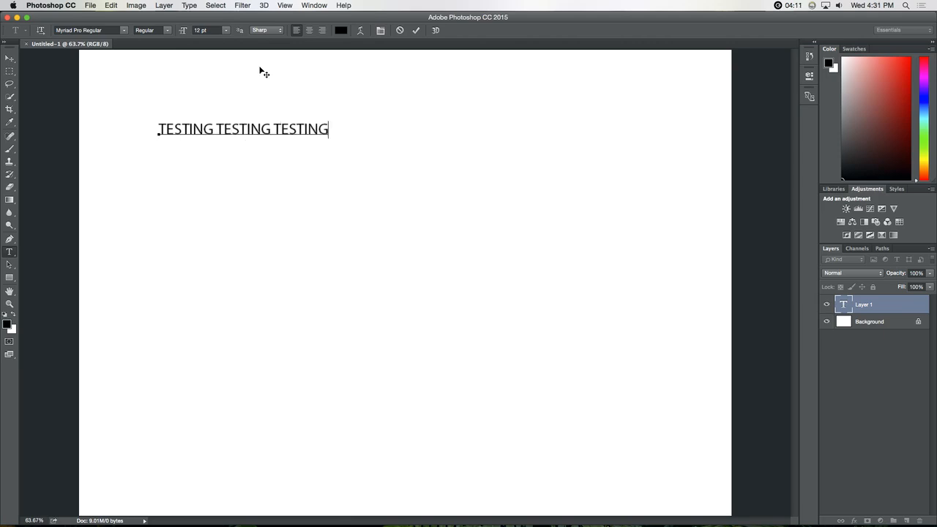
- Enlarge the whole text line to 36 pt and move it to the centre of the canvas
{"action": "left_click_drag", "start_coordinate": [330, 129], "coordinate": [117, 138]}
{"action": "left_click_drag", "start_coordinate": [183, 31], "coordinate": [195, 33]}
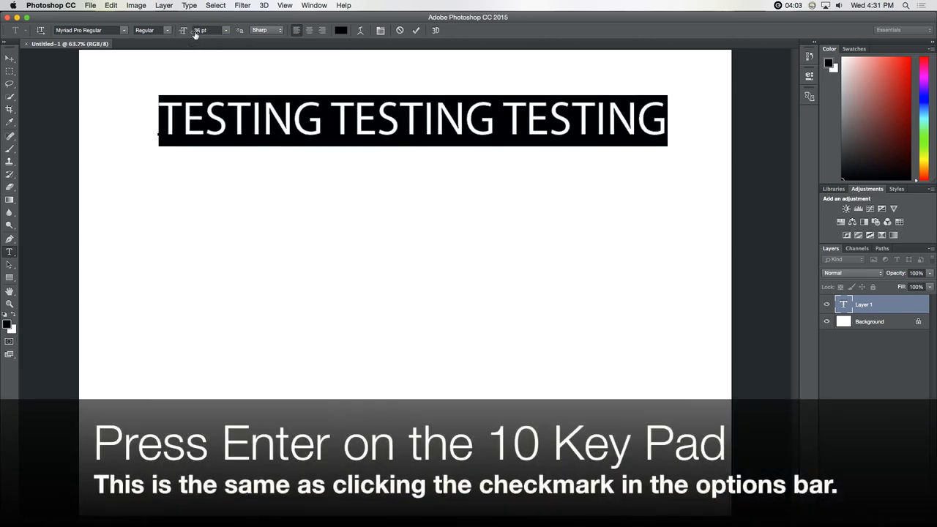
{"action": "key", "text": "KP_Enter"}
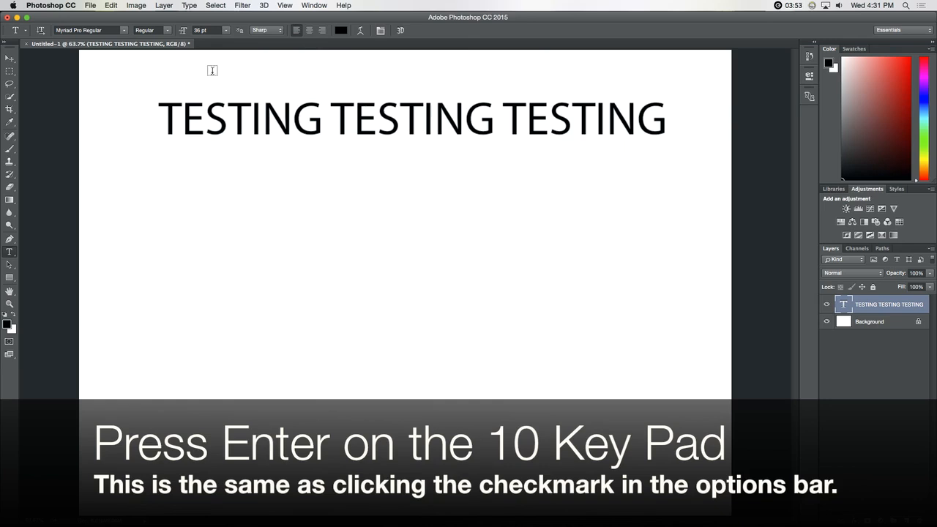
{"action": "left_click", "coordinate": [9, 60]}
{"action": "left_click_drag", "start_coordinate": [379, 126], "coordinate": [388, 290]}
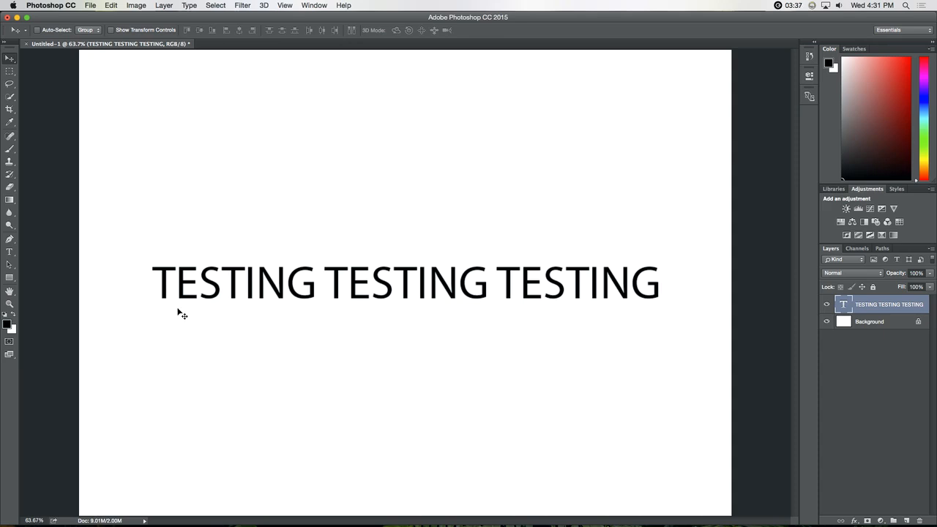
- Warp the text layer with the horizontal Arc style at +50% bend and 0% horizontal and vertical distortion
{"action": "left_click", "coordinate": [10, 252]}
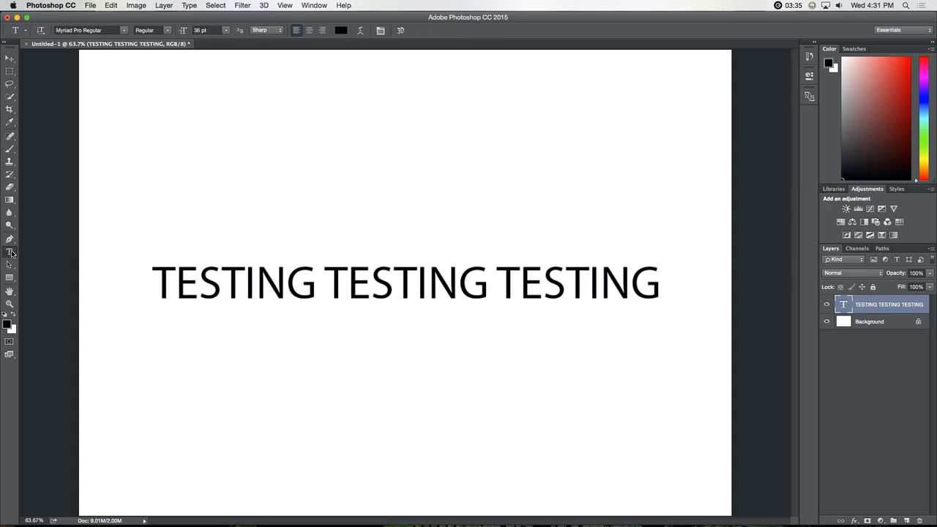
{"action": "left_click", "coordinate": [277, 276]}
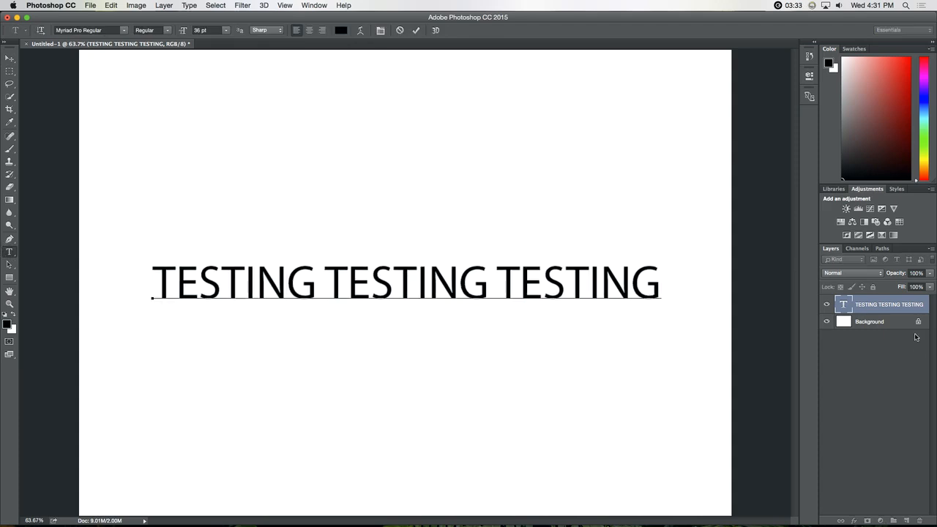
{"action": "left_click", "coordinate": [863, 305]}
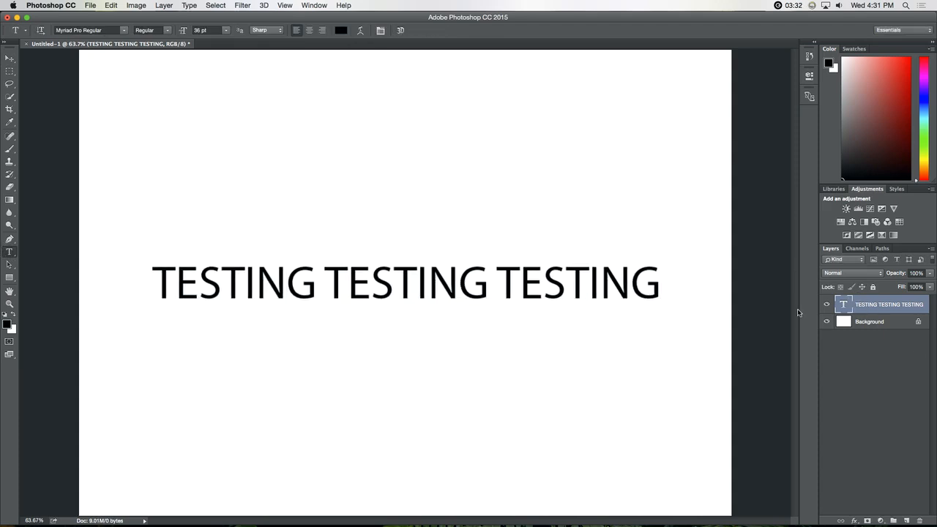
{"action": "left_click", "coordinate": [360, 32]}
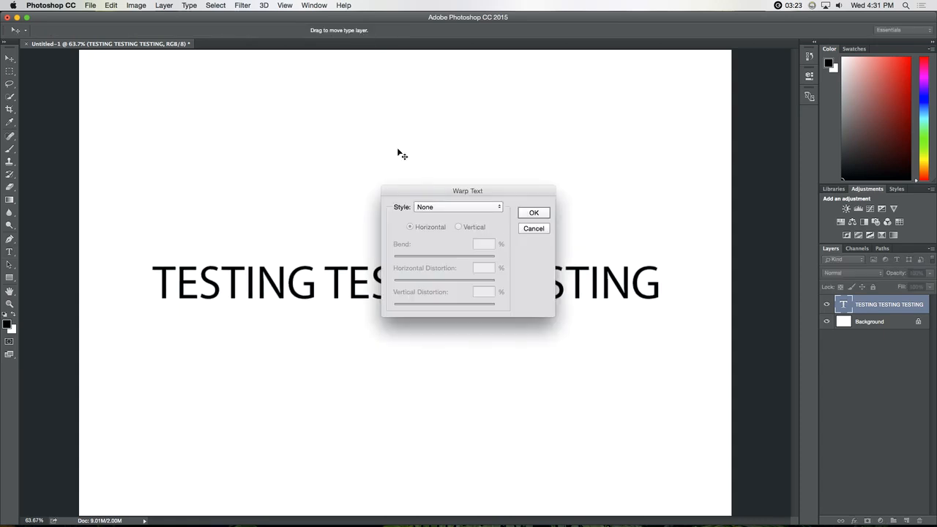
{"action": "left_click_drag", "start_coordinate": [423, 191], "coordinate": [644, 68]}
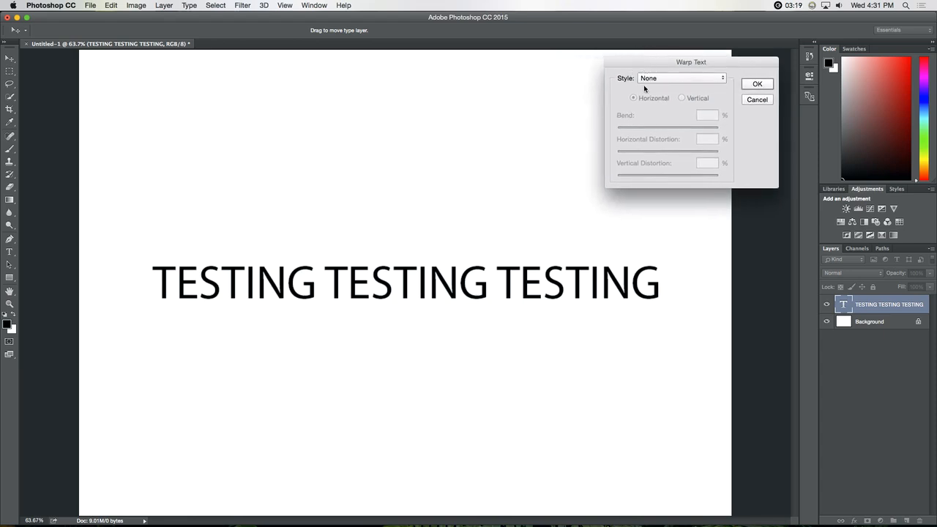
{"action": "left_click", "coordinate": [657, 82]}
{"action": "left_click", "coordinate": [657, 92]}
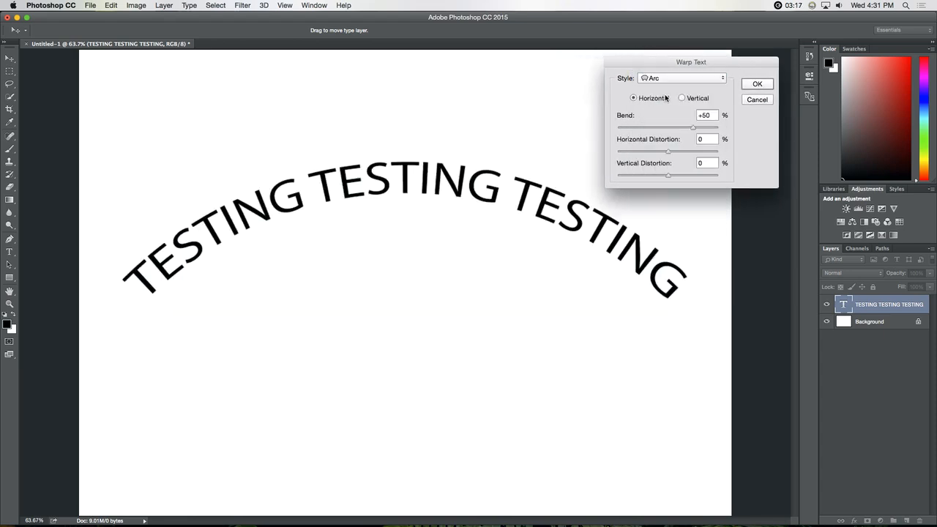
{"action": "mouse_move", "coordinate": [693, 128]}
{"action": "left_mouse_down"}
{"action": "mouse_move", "coordinate": [638, 130]}
{"action": "mouse_move", "coordinate": [693, 125]}
{"action": "left_mouse_up"}
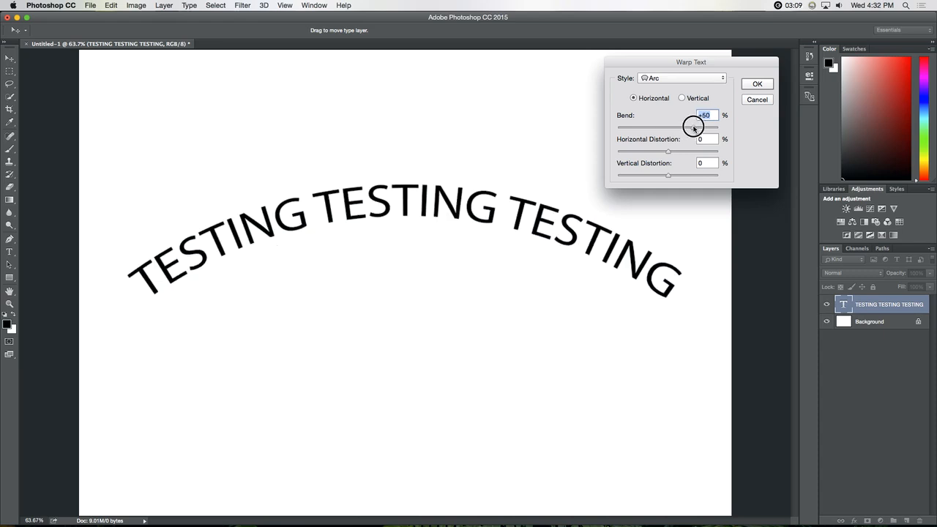
{"action": "left_click_drag", "start_coordinate": [669, 155], "coordinate": [667, 176]}
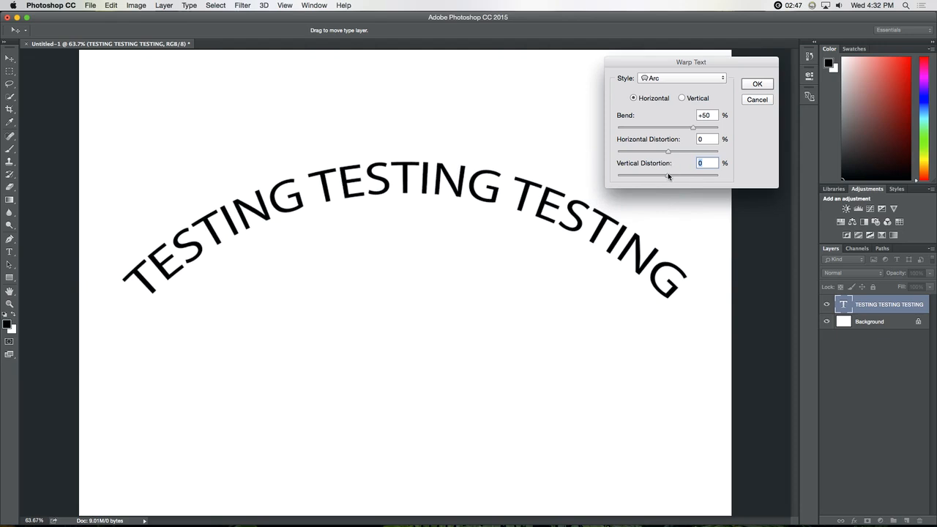
- Try the Arc Lower, Arc Upper and Arch warp styles on the text
{"action": "left_click", "coordinate": [683, 78]}
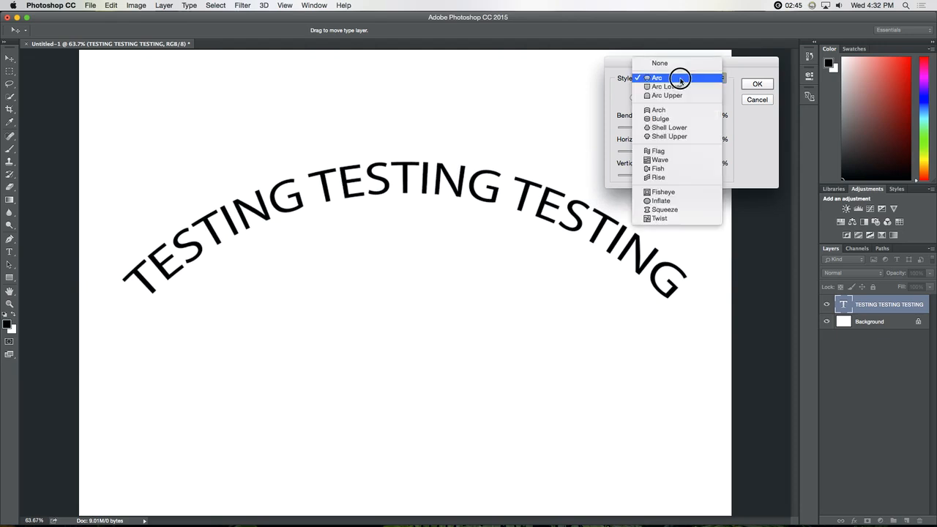
{"action": "left_click", "coordinate": [679, 87]}
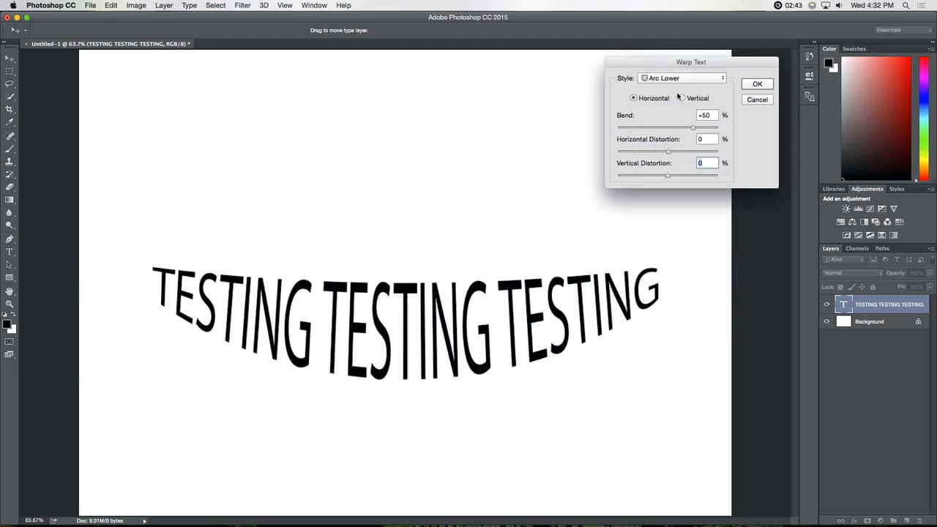
{"action": "left_click", "coordinate": [681, 80]}
{"action": "left_click", "coordinate": [680, 87]}
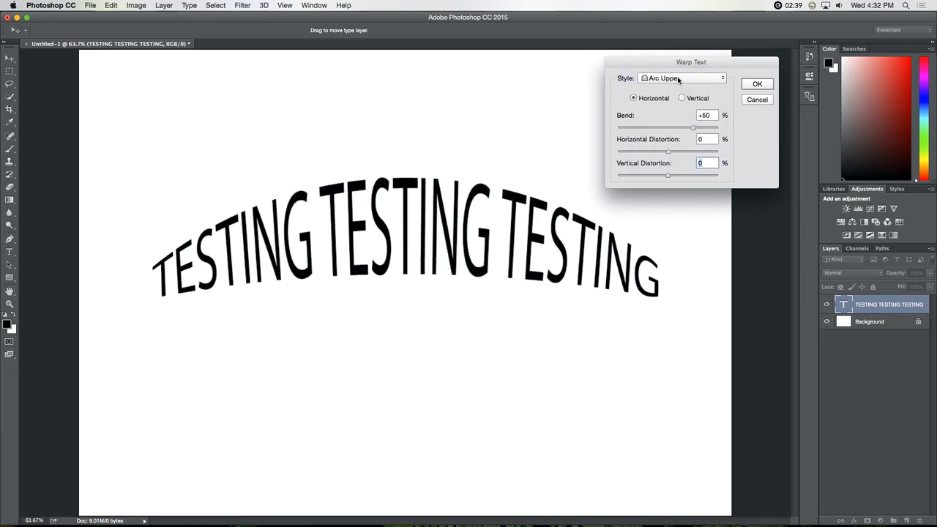
{"action": "left_click", "coordinate": [680, 79]}
{"action": "left_click", "coordinate": [678, 93]}
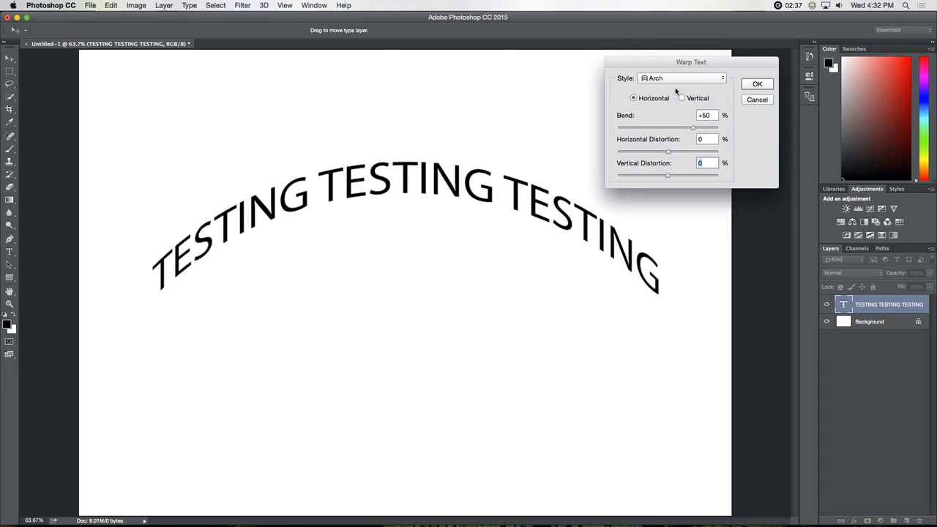
- Try the Bulge, Shell Lower and Shell Upper warp styles on the text
{"action": "left_click", "coordinate": [677, 79]}
{"action": "left_click", "coordinate": [674, 86]}
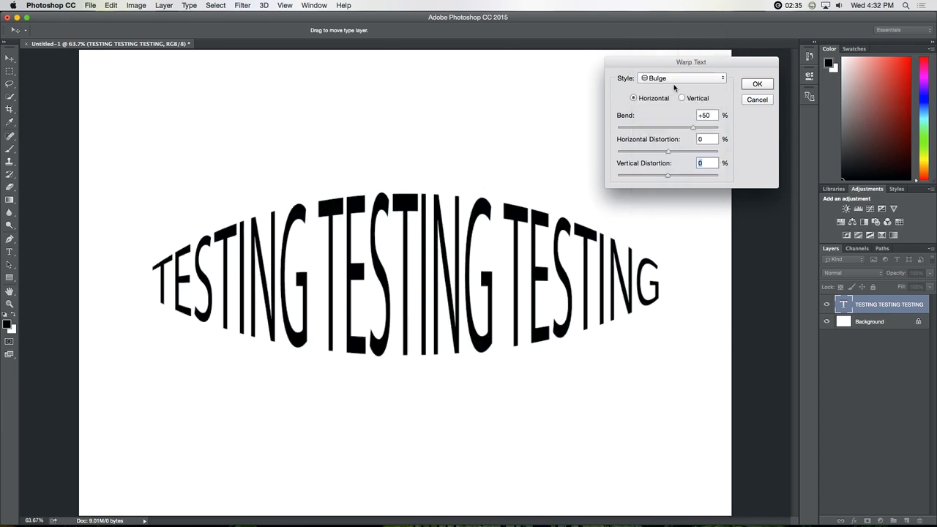
{"action": "left_click", "coordinate": [674, 83]}
{"action": "left_click", "coordinate": [671, 86]}
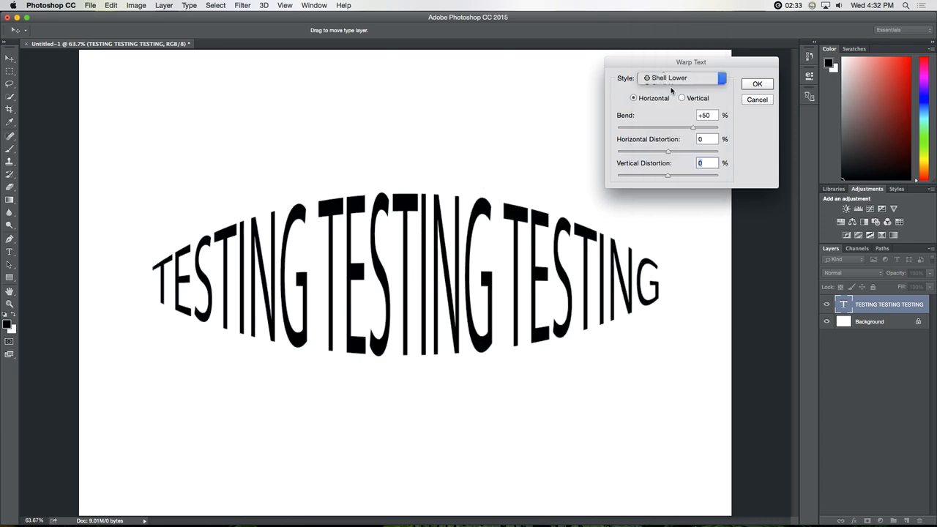
{"action": "left_click", "coordinate": [671, 78]}
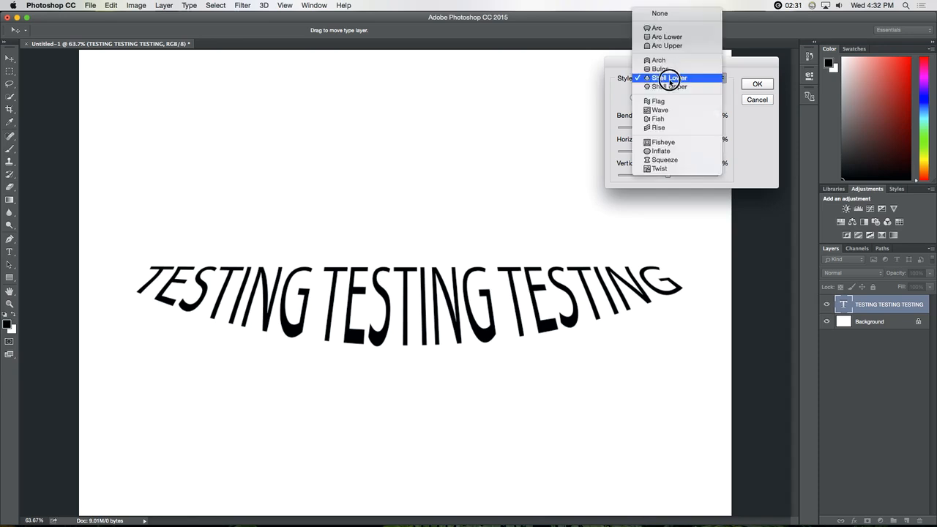
{"action": "left_click", "coordinate": [673, 88]}
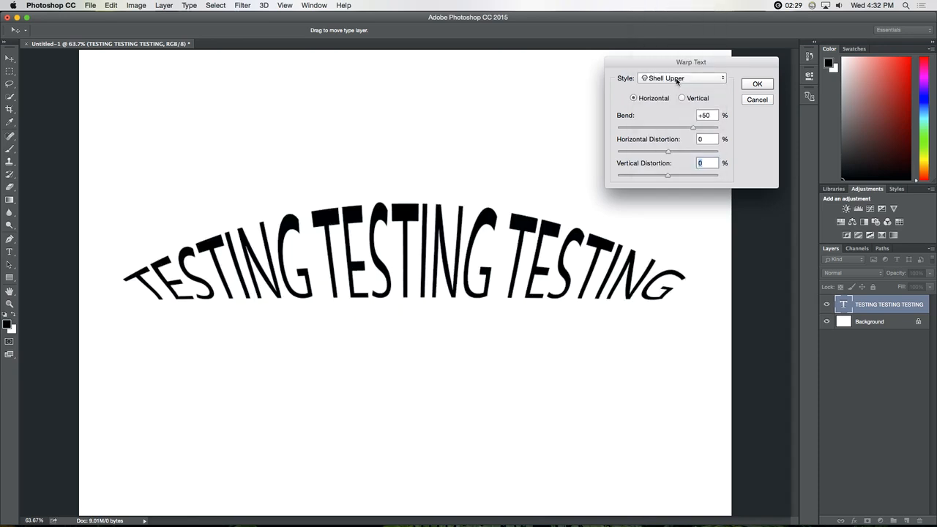
- Try the Flag warp style on the text with the bend set to +80%
{"action": "left_click", "coordinate": [673, 78]}
{"action": "left_click", "coordinate": [675, 91]}
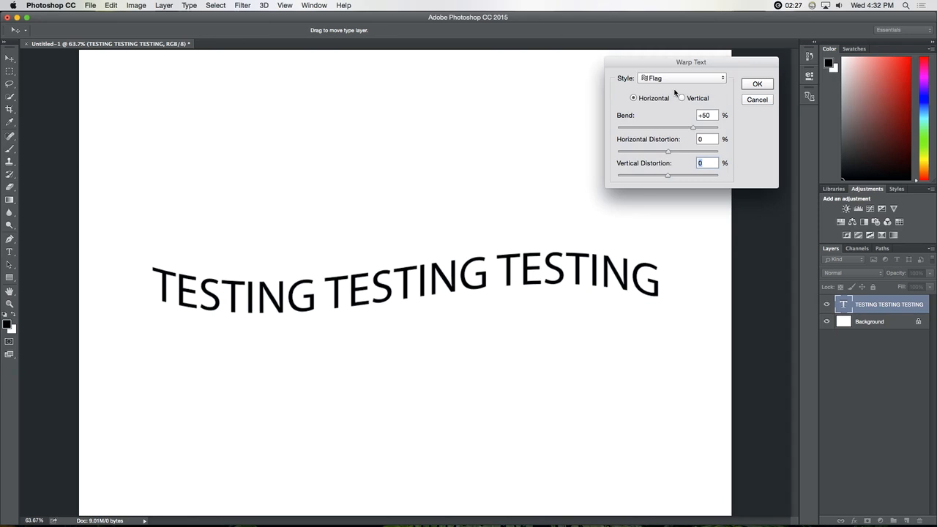
{"action": "left_click_drag", "start_coordinate": [693, 130], "coordinate": [709, 129]}
- Switch the warp style to Wave, with -100% bend and +56% horizontal distortion
{"action": "left_click", "coordinate": [681, 79]}
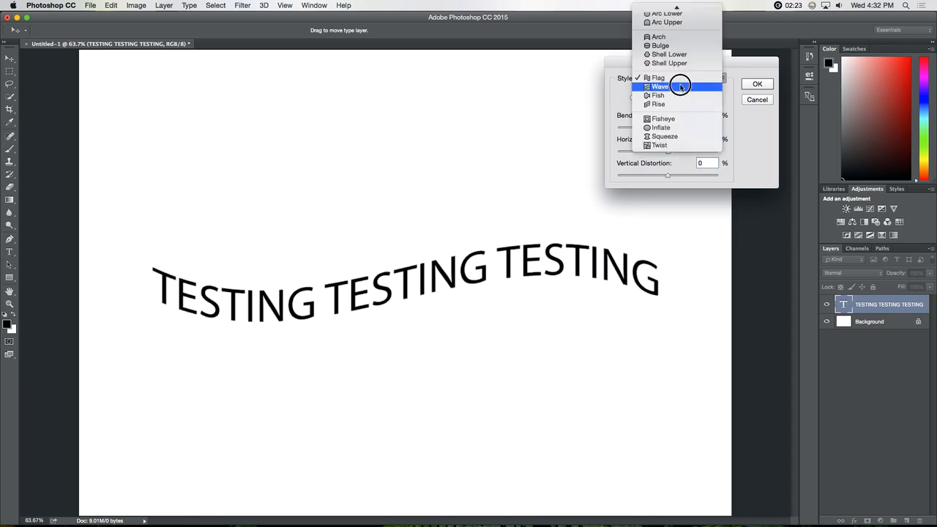
{"action": "left_click", "coordinate": [681, 86]}
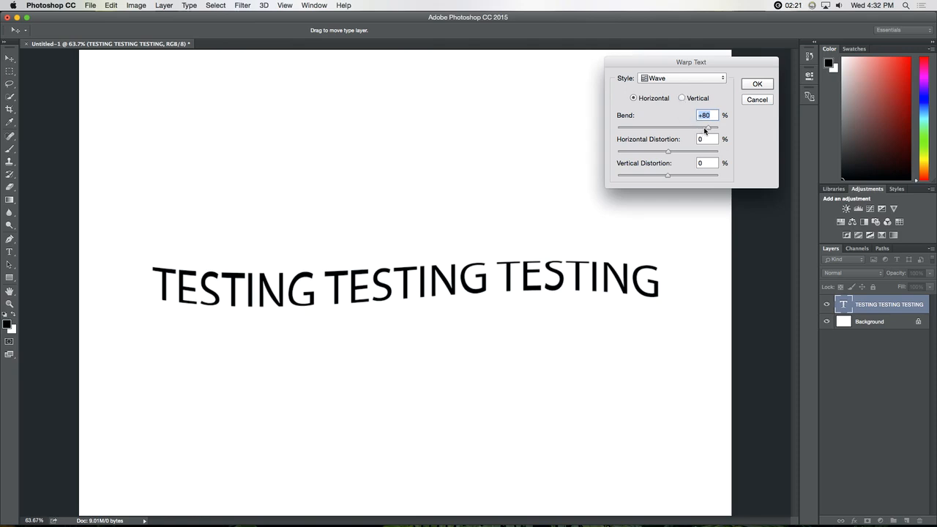
{"action": "left_click_drag", "start_coordinate": [710, 130], "coordinate": [602, 130]}
{"action": "left_click_drag", "start_coordinate": [667, 152], "coordinate": [696, 151]}
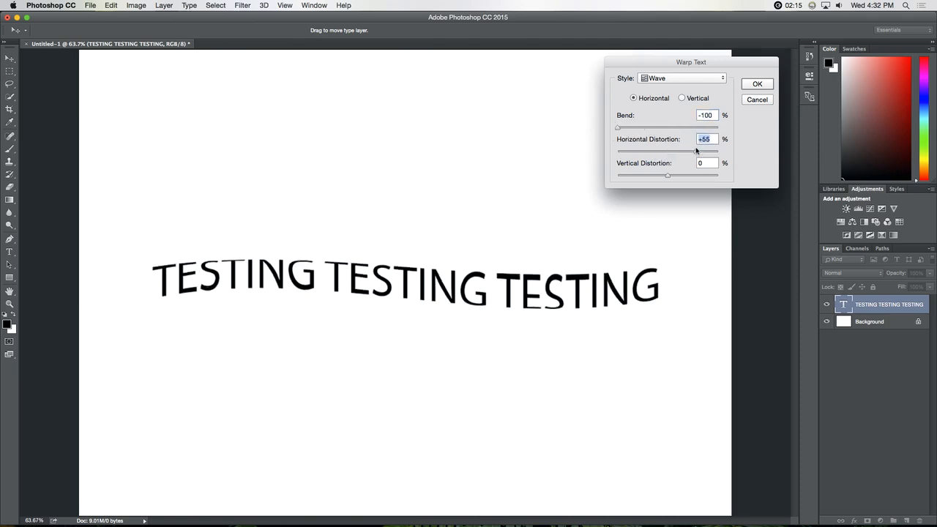
- Try the Fish, Rise and Fisheye warp styles on the text
{"action": "left_click", "coordinate": [668, 79]}
{"action": "left_click", "coordinate": [659, 89]}
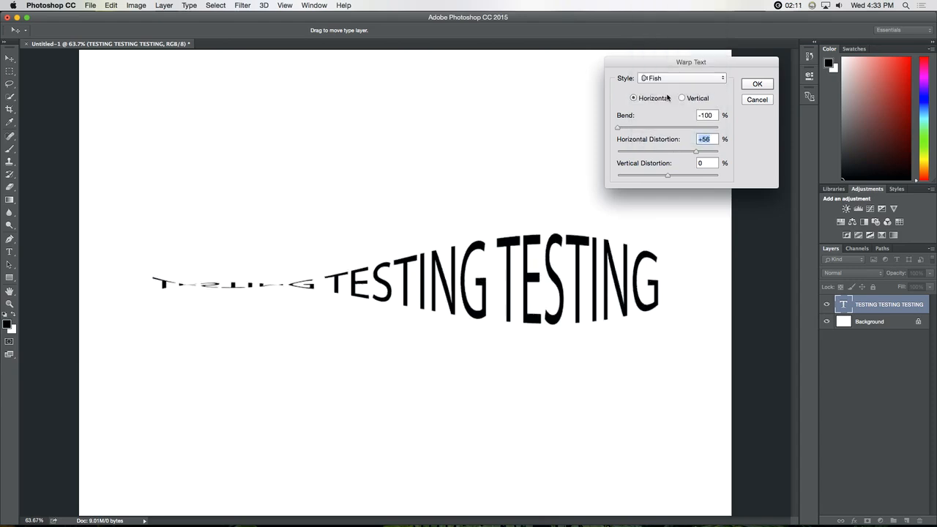
{"action": "left_click", "coordinate": [675, 78]}
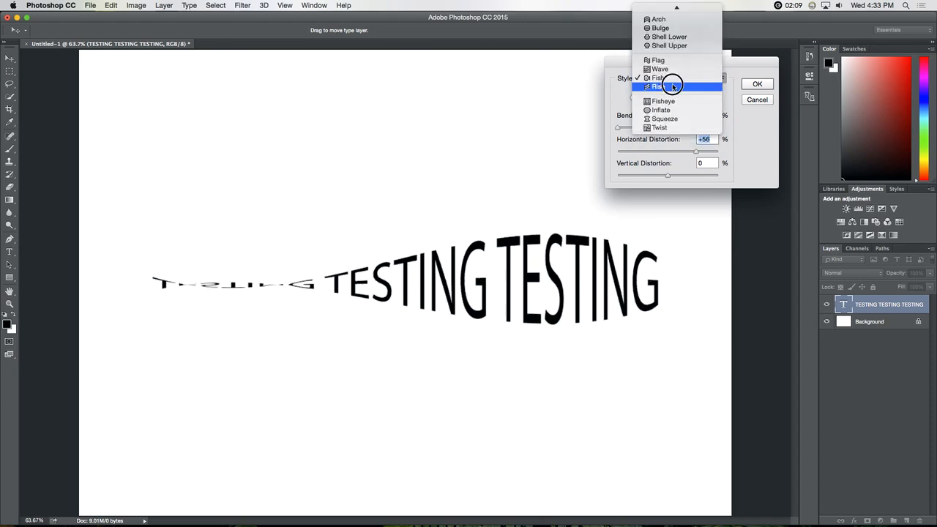
{"action": "left_click", "coordinate": [675, 103]}
{"action": "left_click", "coordinate": [676, 79]}
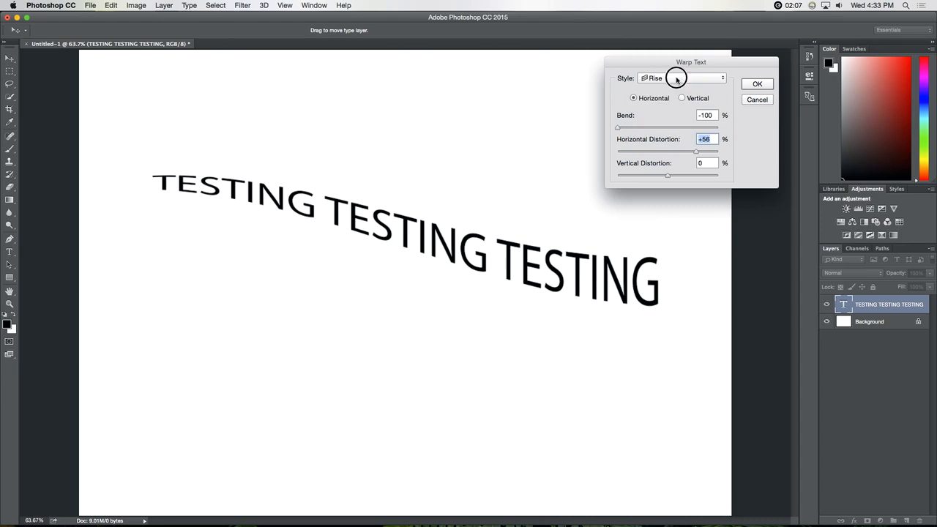
{"action": "left_click", "coordinate": [682, 97]}
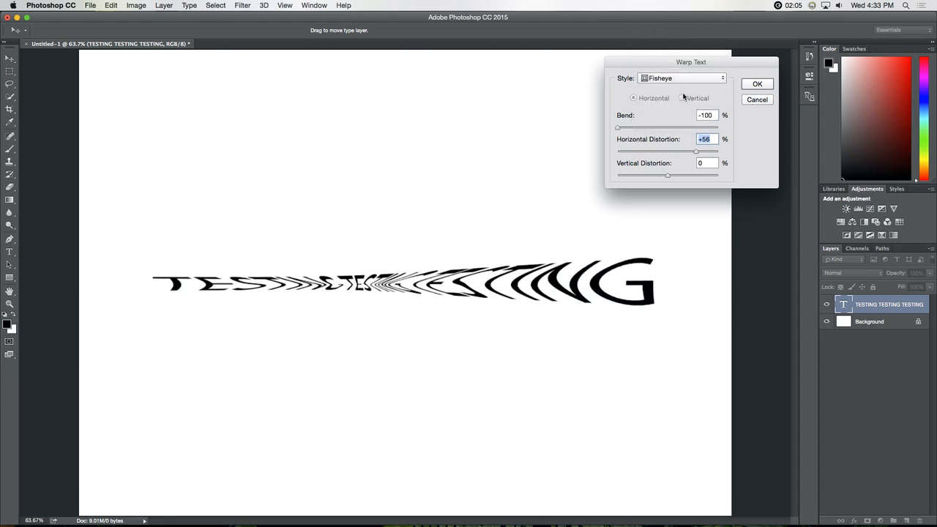
- Switch the warp style to Inflate and set the bend to +39%
{"action": "left_click", "coordinate": [678, 79]}
{"action": "left_click", "coordinate": [677, 87]}
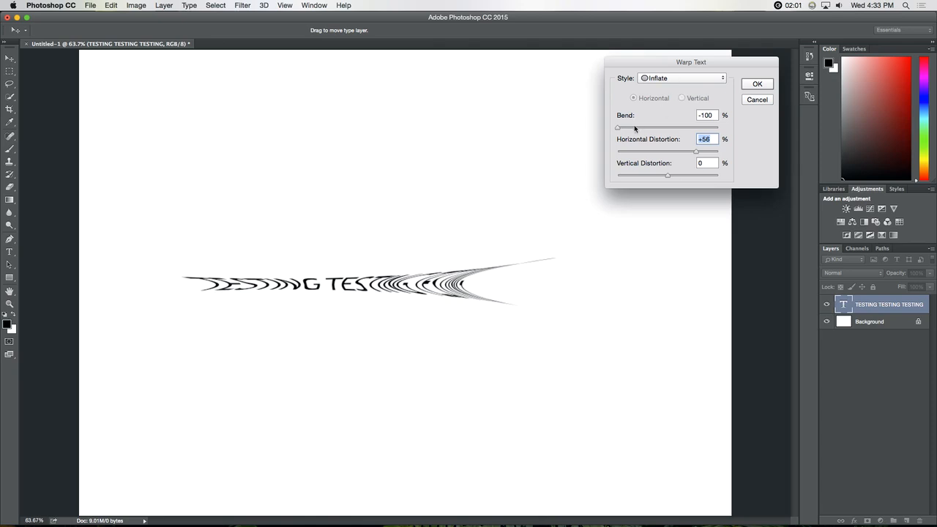
{"action": "left_click_drag", "start_coordinate": [618, 130], "coordinate": [682, 134]}
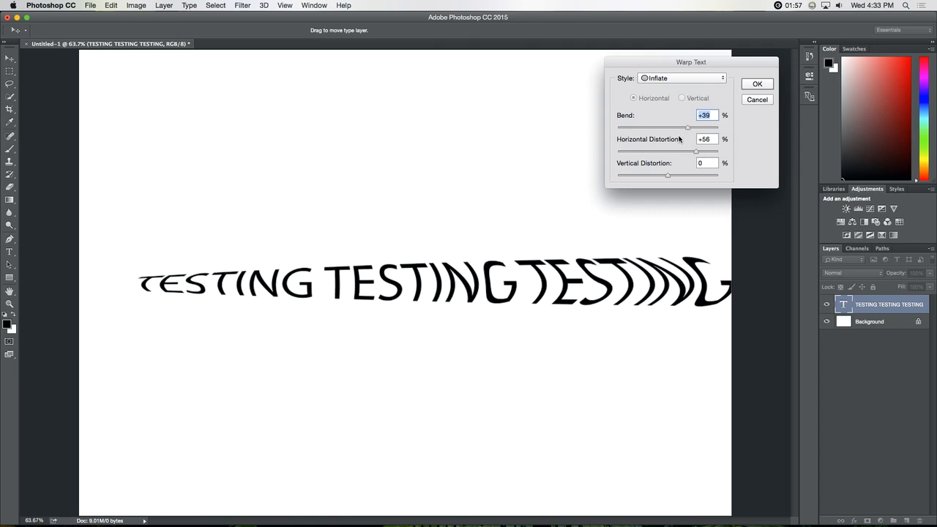
- Try the Squeeze and Twist warp styles on the text with +12% bend and 0% horizontal distortion
{"action": "left_click_drag", "start_coordinate": [696, 152], "coordinate": [677, 127]}
{"action": "left_click_drag", "start_coordinate": [661, 78], "coordinate": [655, 84]}
{"action": "mouse_move", "coordinate": [677, 130]}
{"action": "left_mouse_down"}
{"action": "mouse_move", "coordinate": [699, 129]}
{"action": "mouse_move", "coordinate": [672, 129]}
{"action": "left_mouse_up"}
{"action": "left_click", "coordinate": [674, 89]}
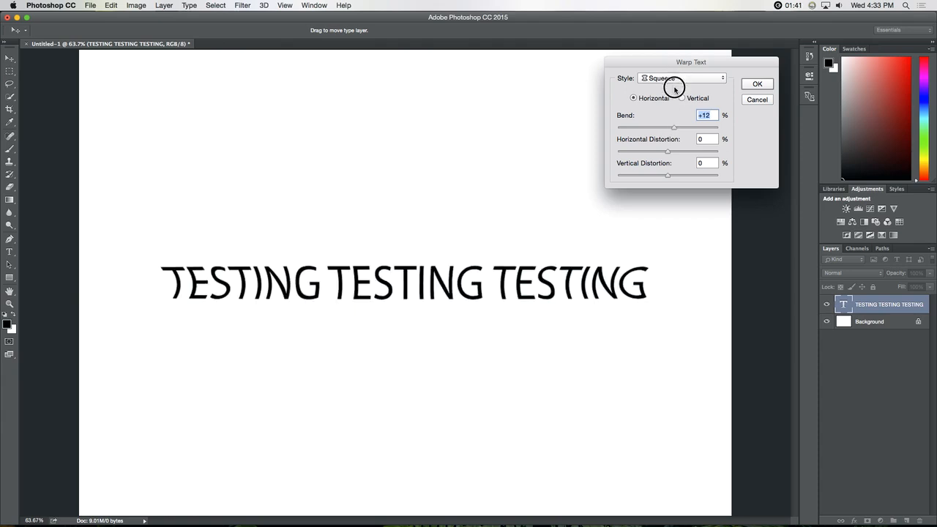
{"action": "left_click", "coordinate": [676, 89]}
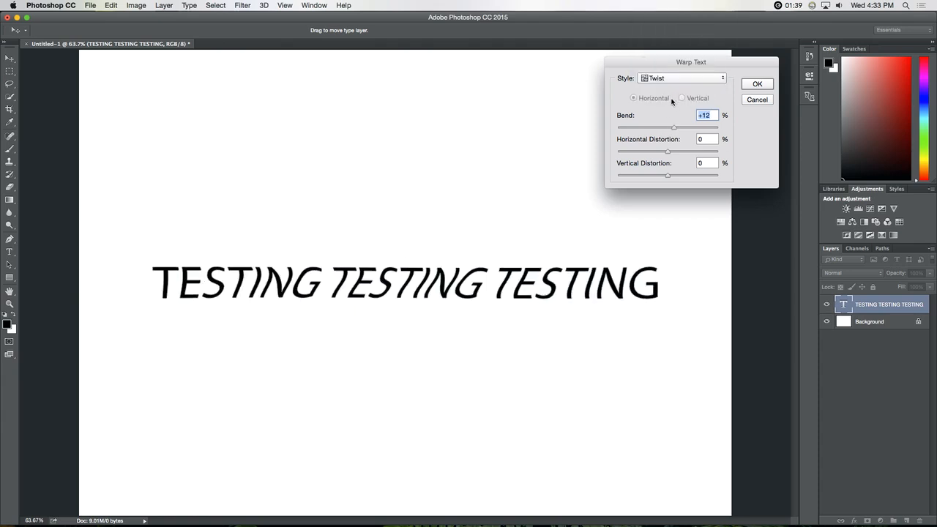
{"action": "mouse_move", "coordinate": [673, 129]}
{"action": "left_mouse_down"}
{"action": "mouse_move", "coordinate": [687, 127]}
{"action": "mouse_move", "coordinate": [673, 127]}
{"action": "left_mouse_up"}
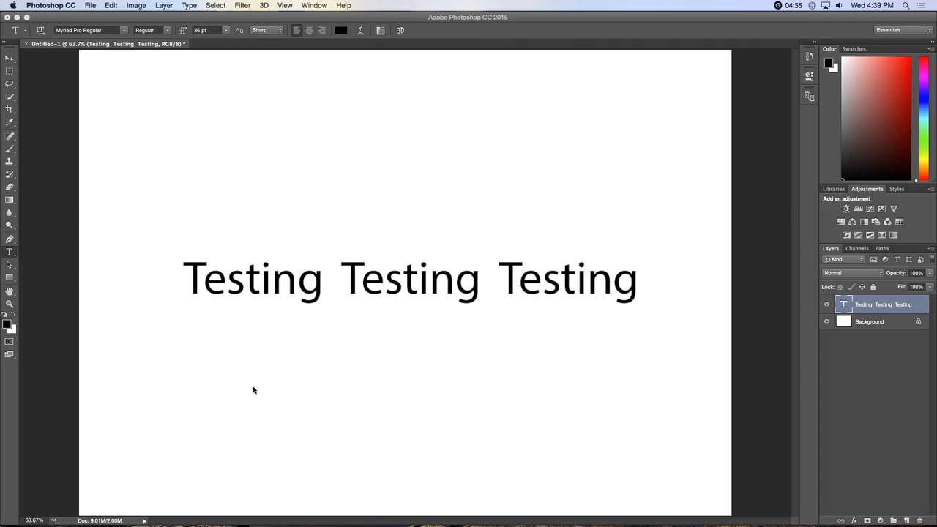
- Try flipping the text vertically, and undo the flip
{"action": "left_click", "coordinate": [110, 5]}
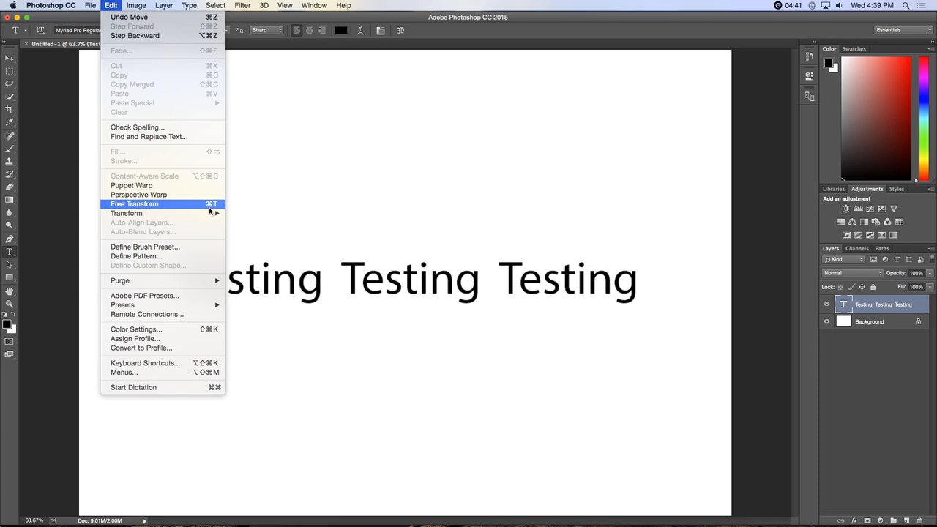
{"action": "mouse_move", "coordinate": [204, 214]}
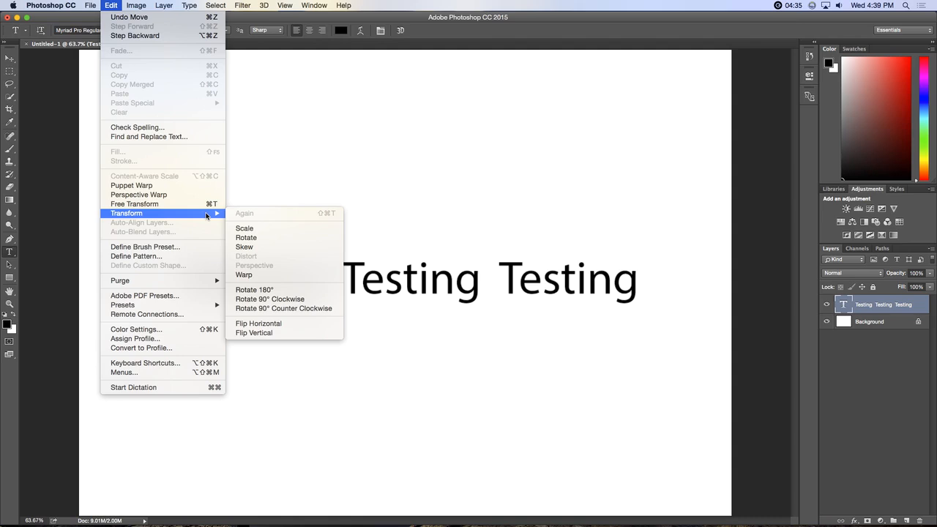
{"action": "left_click", "coordinate": [272, 332]}
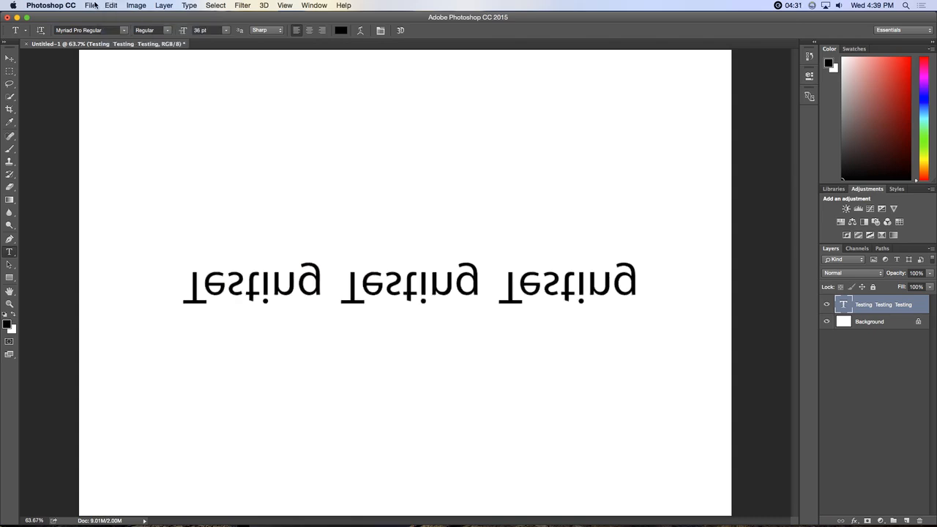
{"action": "key", "text": "super+z"}
- Try flipping the text horizontally, and undo the flip
{"action": "left_click", "coordinate": [137, 5]}
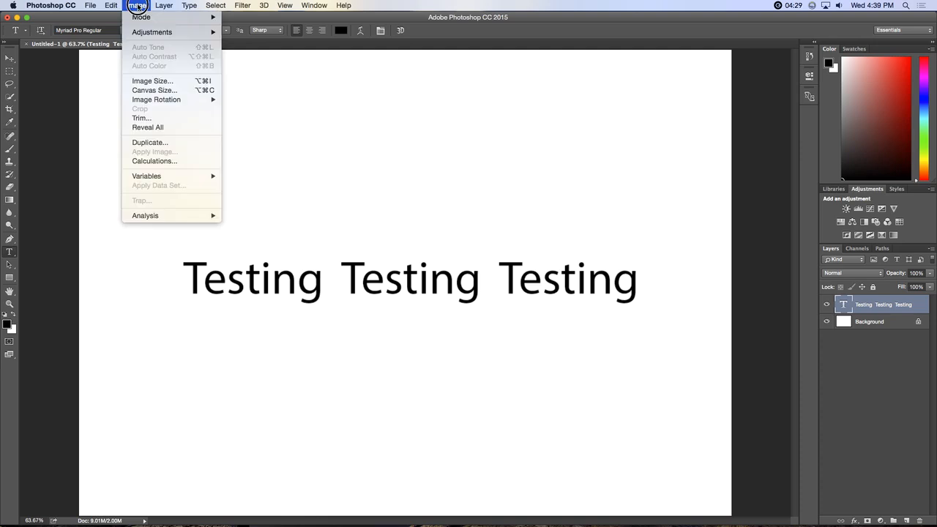
{"action": "mouse_move", "coordinate": [117, 5]}
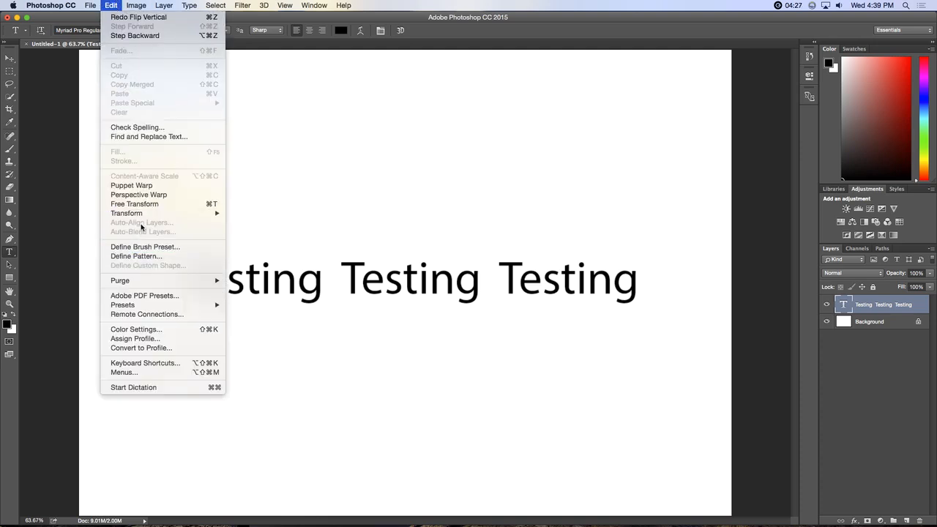
{"action": "mouse_move", "coordinate": [146, 214]}
{"action": "left_click", "coordinate": [258, 323]}
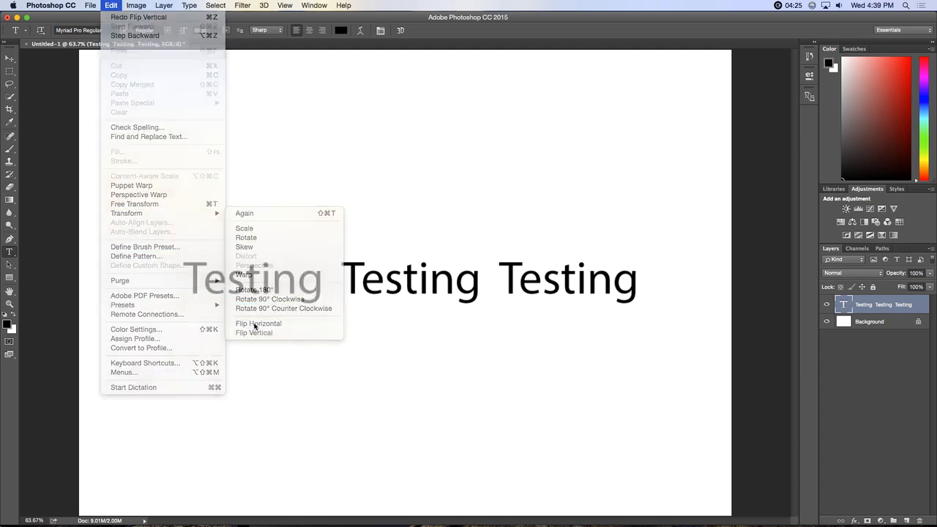
{"action": "key", "text": "super+z"}
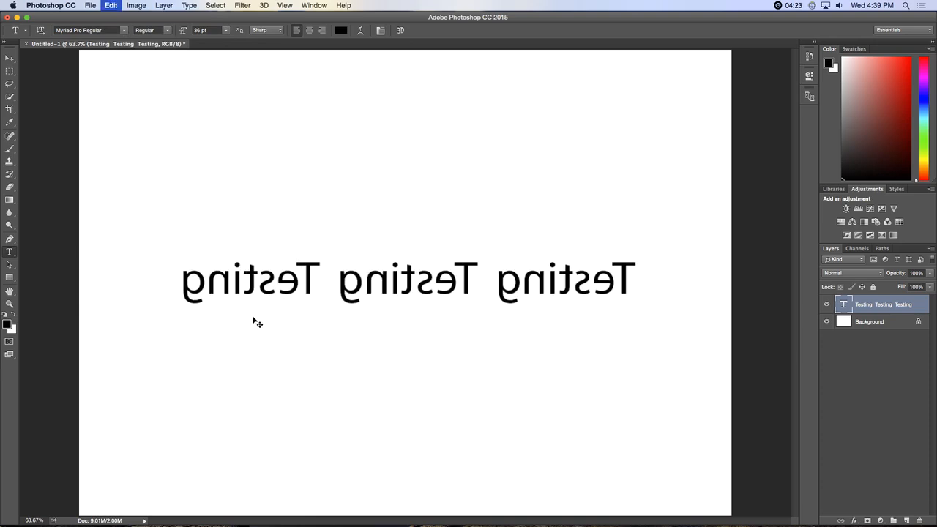
- Rotate the text 90° clockwise
{"action": "left_click", "coordinate": [116, 5]}
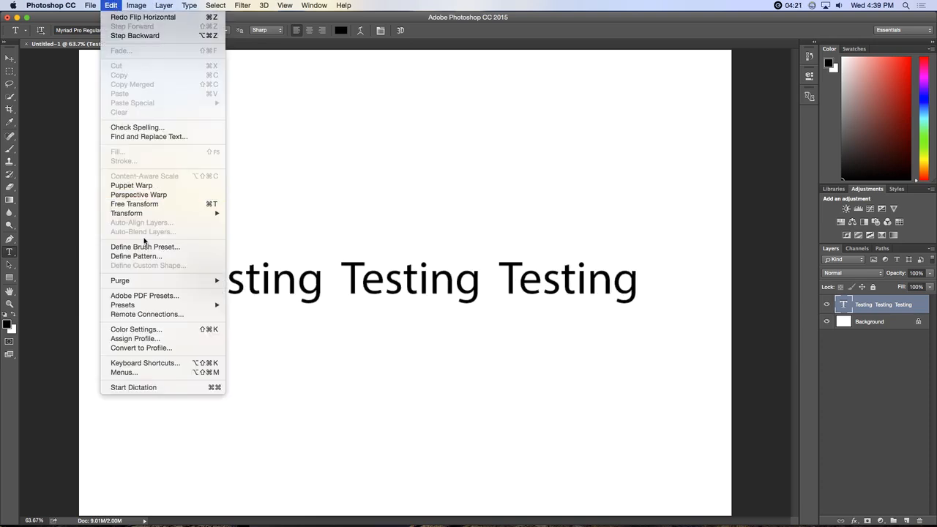
{"action": "mouse_move", "coordinate": [152, 213]}
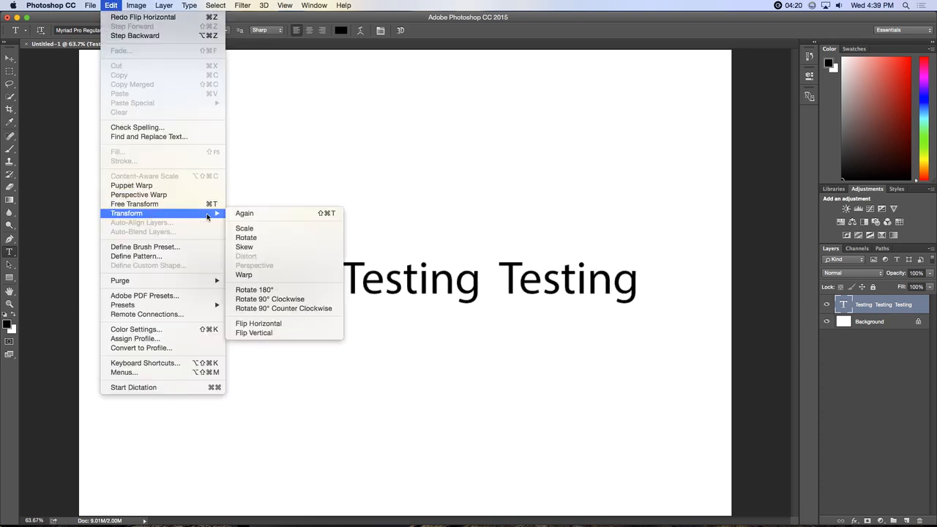
{"action": "left_click", "coordinate": [254, 299]}
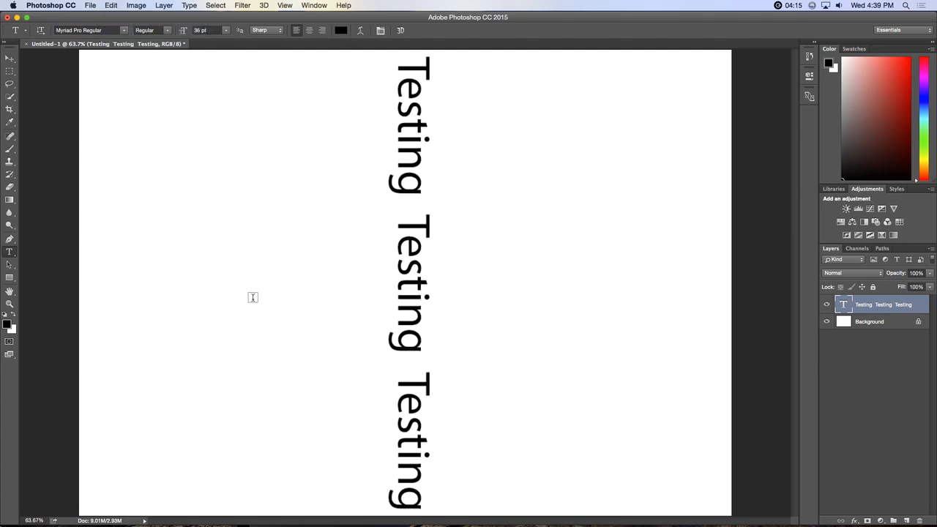
- Try skewing the rotated text vertically by about 21°, cancel the skew and undo the rotation
{"action": "left_click", "coordinate": [112, 6]}
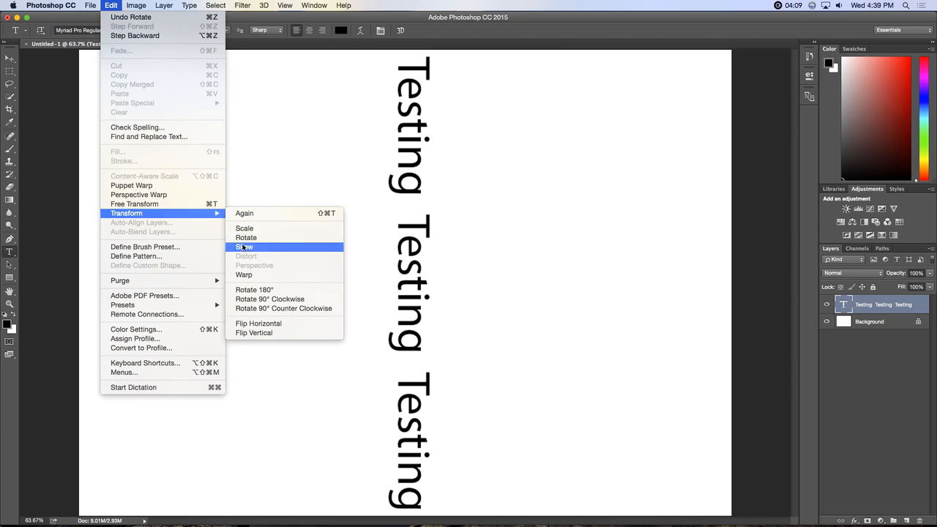
{"action": "left_click", "coordinate": [244, 249]}
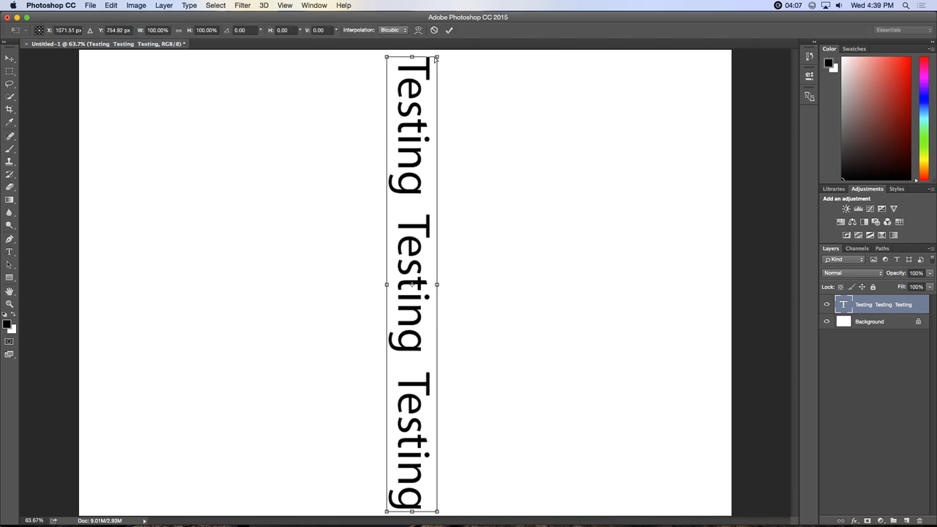
{"action": "mouse_move", "coordinate": [439, 59]}
{"action": "left_mouse_down"}
{"action": "mouse_move", "coordinate": [464, 100]}
{"action": "mouse_move", "coordinate": [468, 174]}
{"action": "mouse_move", "coordinate": [447, 90]}
{"action": "mouse_move", "coordinate": [406, 7]}
{"action": "mouse_move", "coordinate": [435, 84]}
{"action": "mouse_move", "coordinate": [437, 75]}
{"action": "left_mouse_up"}
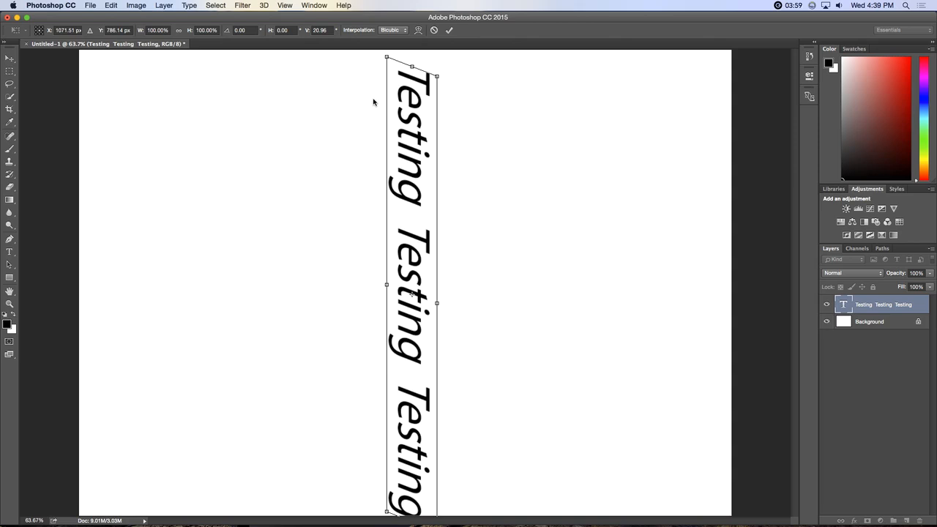
{"action": "key", "text": "Escape"}
{"action": "key", "text": "super+z"}
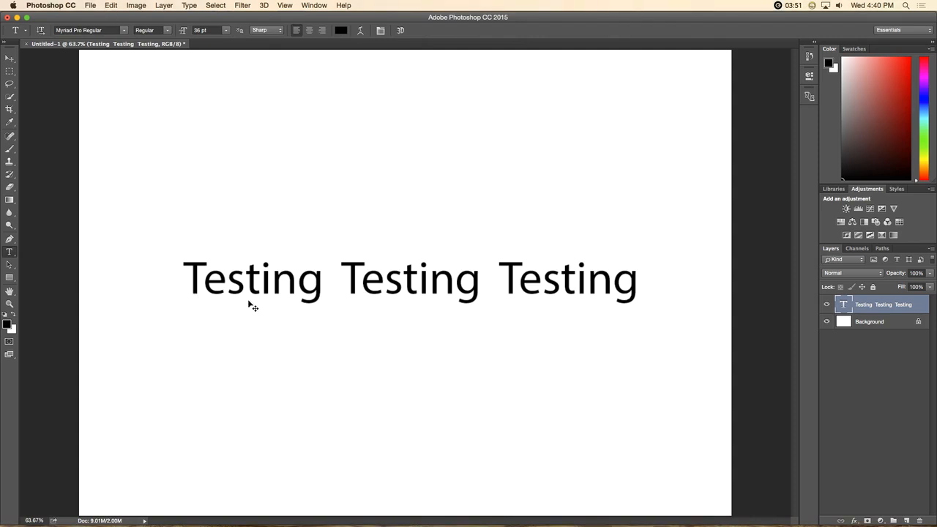
- Free-transform the text, scaling it to about 97% width and 114% height
{"action": "key", "text": "super+t"}
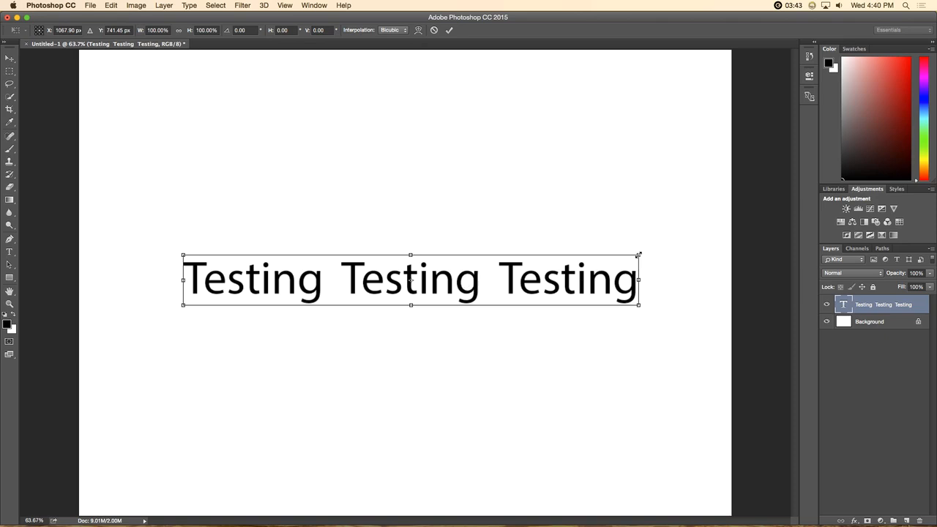
{"action": "mouse_move", "coordinate": [638, 254]}
{"action": "left_mouse_down"}
{"action": "mouse_move", "coordinate": [671, 233]}
{"action": "mouse_move", "coordinate": [542, 230]}
{"action": "mouse_move", "coordinate": [396, 182]}
{"action": "mouse_move", "coordinate": [25, 262]}
{"action": "mouse_move", "coordinate": [15, 252]}
{"action": "mouse_move", "coordinate": [307, 274]}
{"action": "mouse_move", "coordinate": [529, 253]}
{"action": "mouse_move", "coordinate": [549, 393]}
{"action": "mouse_move", "coordinate": [566, 239]}
{"action": "mouse_move", "coordinate": [619, 230]}
{"action": "mouse_move", "coordinate": [633, 244]}
{"action": "mouse_move", "coordinate": [624, 248]}
{"action": "left_mouse_up"}
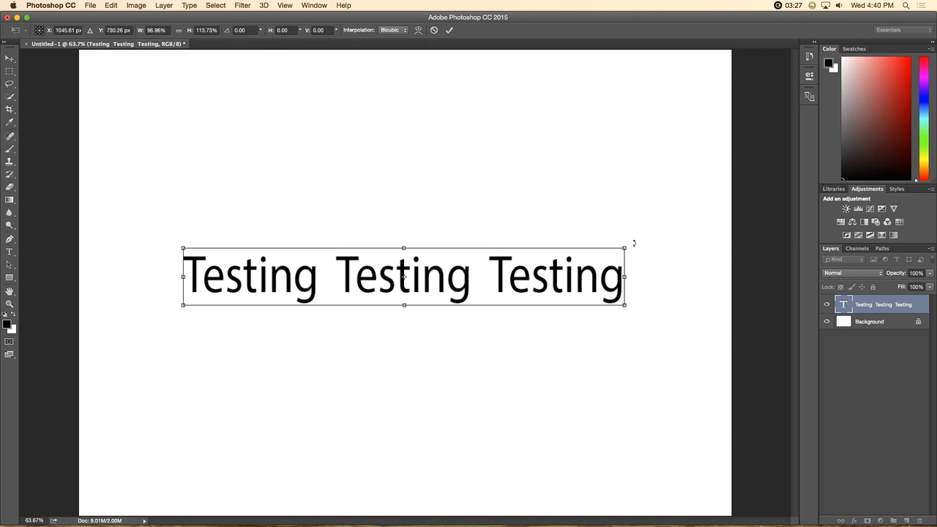
{"action": "left_click_drag", "start_coordinate": [634, 244], "coordinate": [513, 264]}
- Skew the text within the transform, undoing a small vertical skew and applying about -1.4° of horizontal skew
{"action": "right_click", "coordinate": [480, 278]}
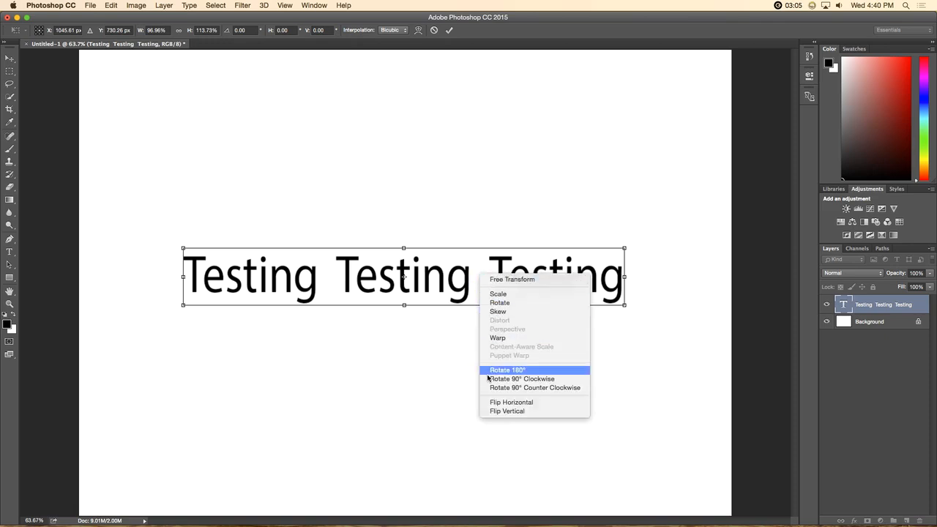
{"action": "left_click", "coordinate": [500, 312]}
{"action": "mouse_move", "coordinate": [624, 248]}
{"action": "left_mouse_down"}
{"action": "mouse_move", "coordinate": [518, 247]}
{"action": "mouse_move", "coordinate": [674, 262]}
{"action": "mouse_move", "coordinate": [608, 266]}
{"action": "mouse_move", "coordinate": [621, 252]}
{"action": "left_mouse_up"}
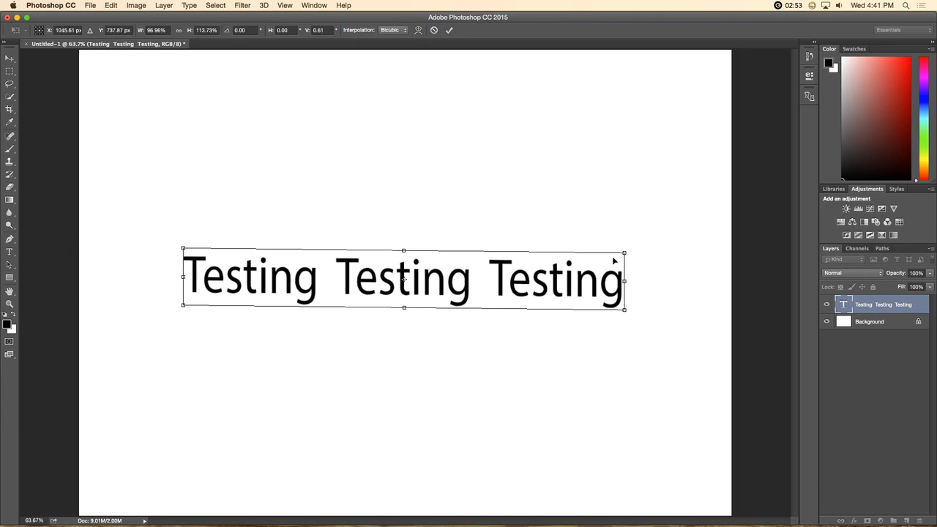
{"action": "key", "text": "super+z"}
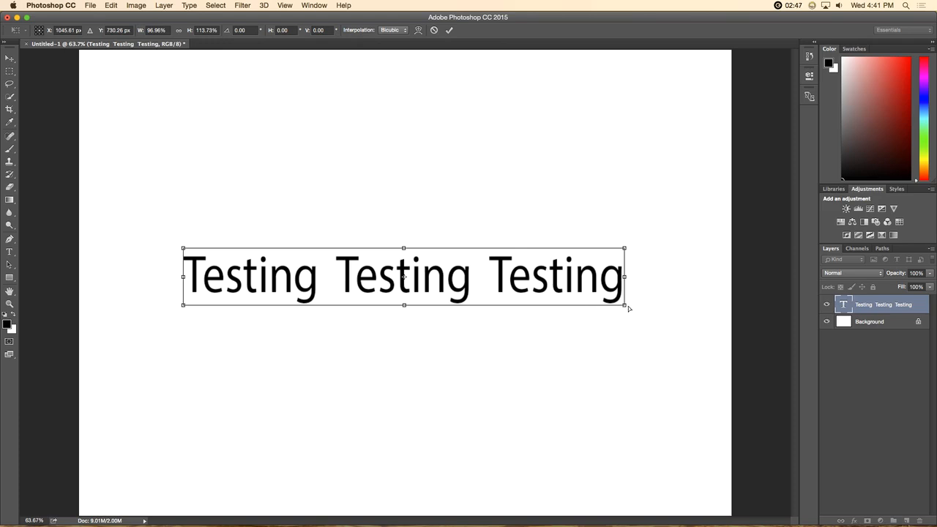
{"action": "mouse_move", "coordinate": [626, 308]}
{"action": "left_mouse_down"}
{"action": "mouse_move", "coordinate": [598, 423]}
{"action": "mouse_move", "coordinate": [615, 338]}
{"action": "mouse_move", "coordinate": [608, 180]}
{"action": "mouse_move", "coordinate": [592, 149]}
{"action": "mouse_move", "coordinate": [602, 230]}
{"action": "mouse_move", "coordinate": [449, 268]}
{"action": "mouse_move", "coordinate": [413, 265]}
{"action": "mouse_move", "coordinate": [655, 268]}
{"action": "mouse_move", "coordinate": [708, 162]}
{"action": "mouse_move", "coordinate": [693, 177]}
{"action": "mouse_move", "coordinate": [666, 312]}
{"action": "mouse_move", "coordinate": [754, 300]}
{"action": "mouse_move", "coordinate": [669, 322]}
{"action": "mouse_move", "coordinate": [617, 320]}
{"action": "mouse_move", "coordinate": [627, 312]}
{"action": "left_mouse_up"}
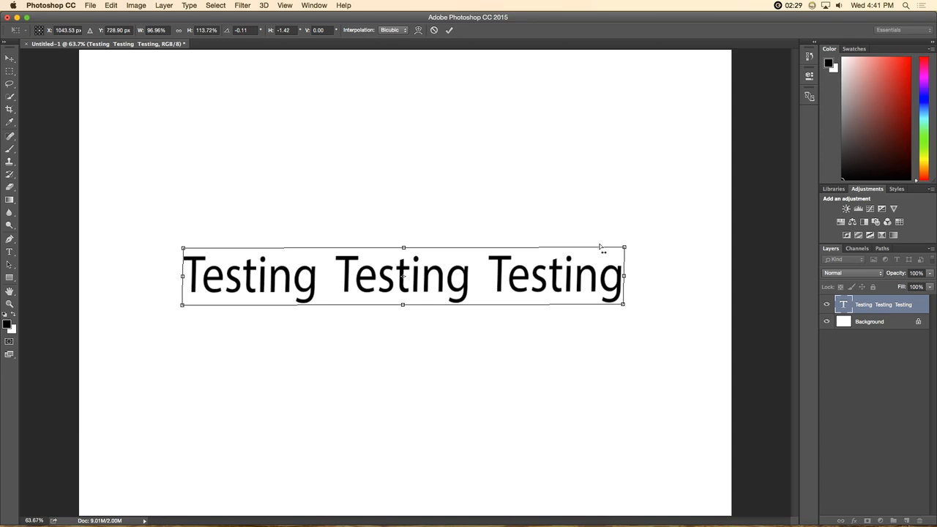
- Switch the text transform to Warp mode and compare it with the free transform mode
{"action": "right_click", "coordinate": [452, 279]}
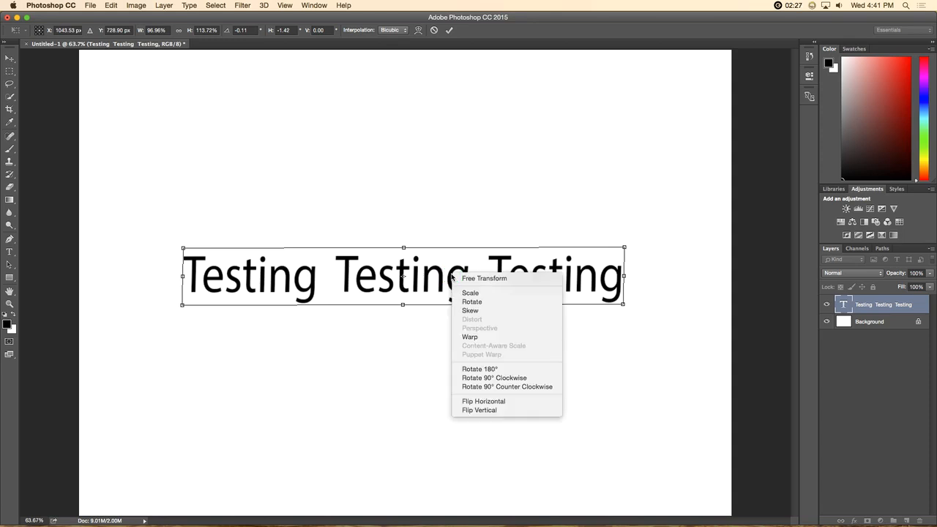
{"action": "left_click", "coordinate": [469, 337]}
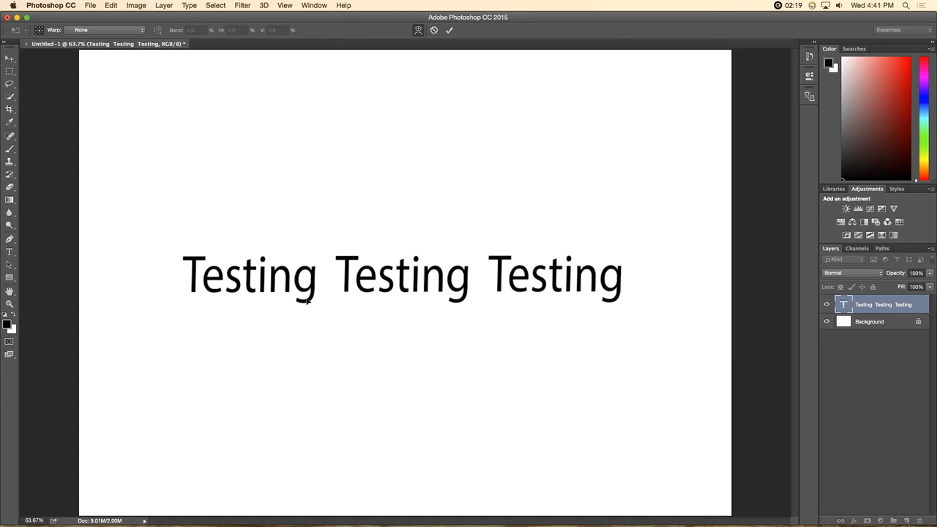
{"action": "right_click", "coordinate": [328, 277]}
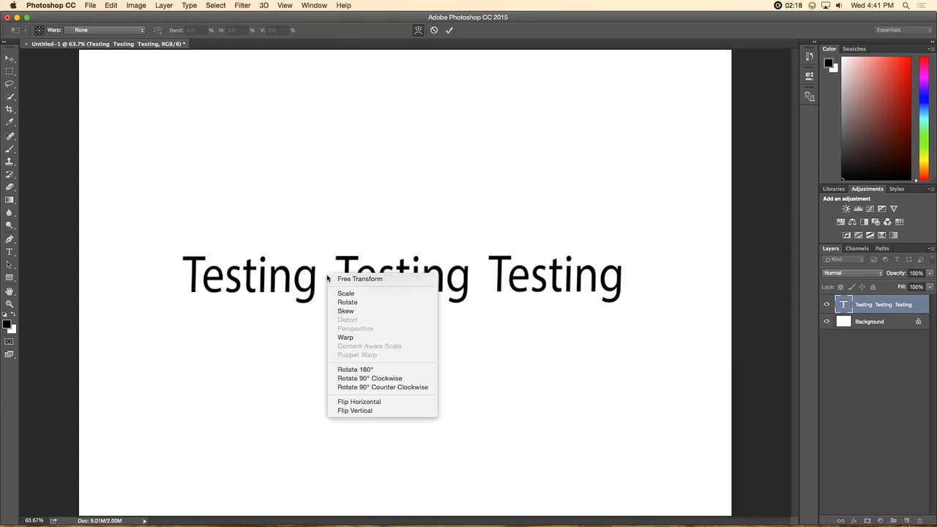
{"action": "left_click", "coordinate": [337, 339]}
{"action": "left_click", "coordinate": [418, 30]}
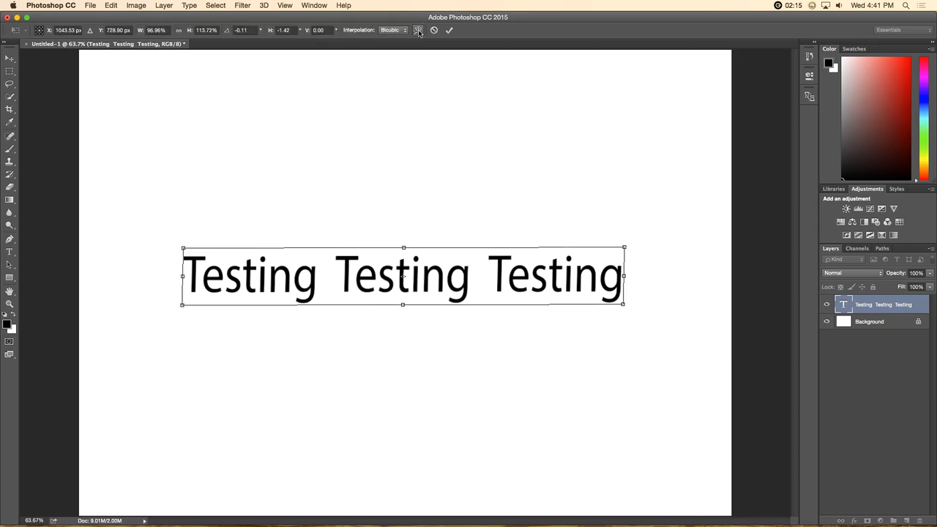
{"action": "left_click", "coordinate": [418, 30]}
{"action": "left_click", "coordinate": [418, 30]}
{"action": "left_click", "coordinate": [418, 30]}
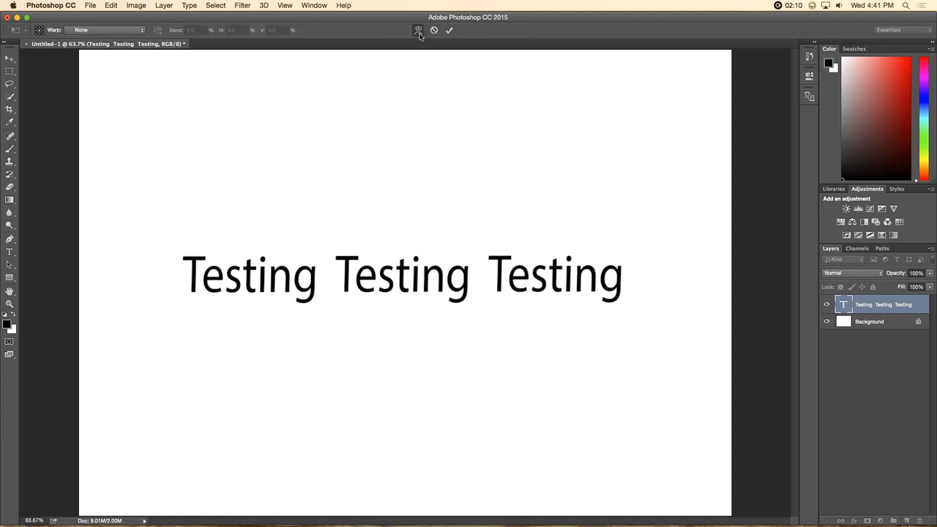
- Keep the warp style set to None and commit the text transform
{"action": "left_click", "coordinate": [122, 31]}
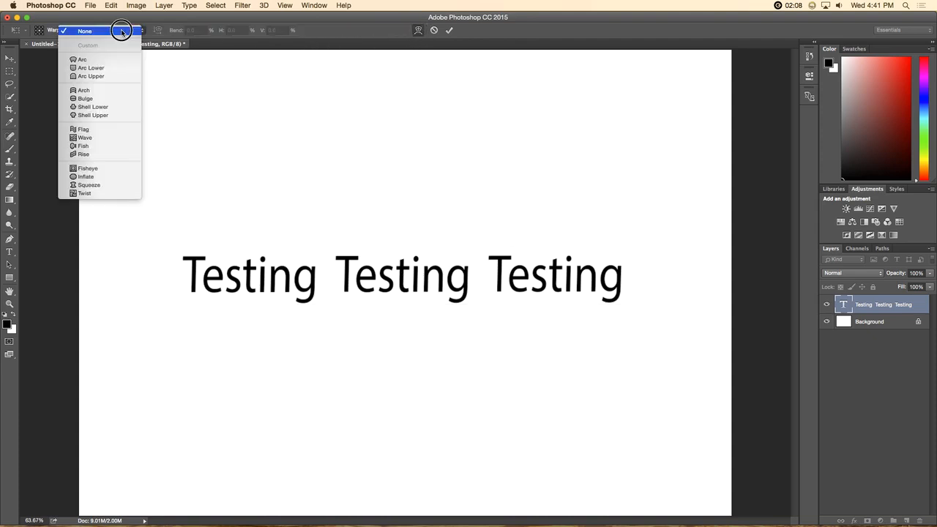
{"action": "left_click", "coordinate": [85, 30]}
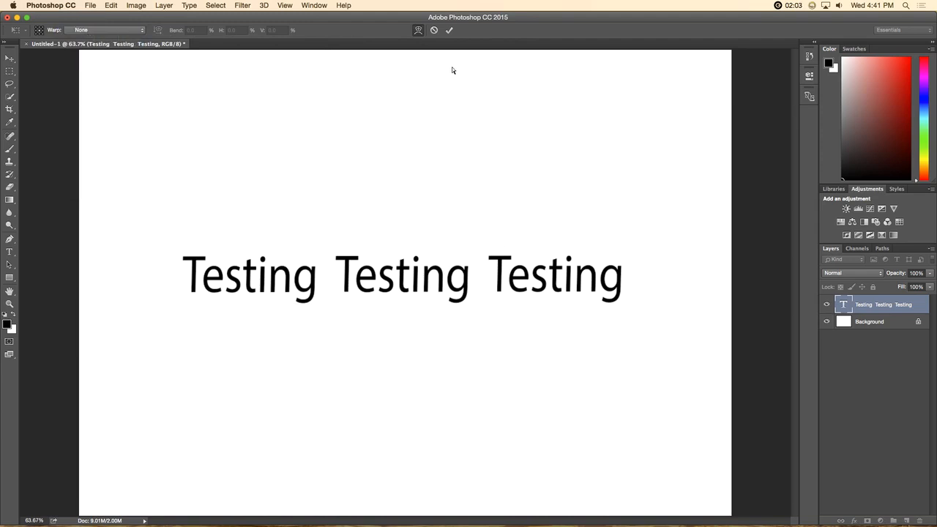
{"action": "left_click", "coordinate": [451, 30]}
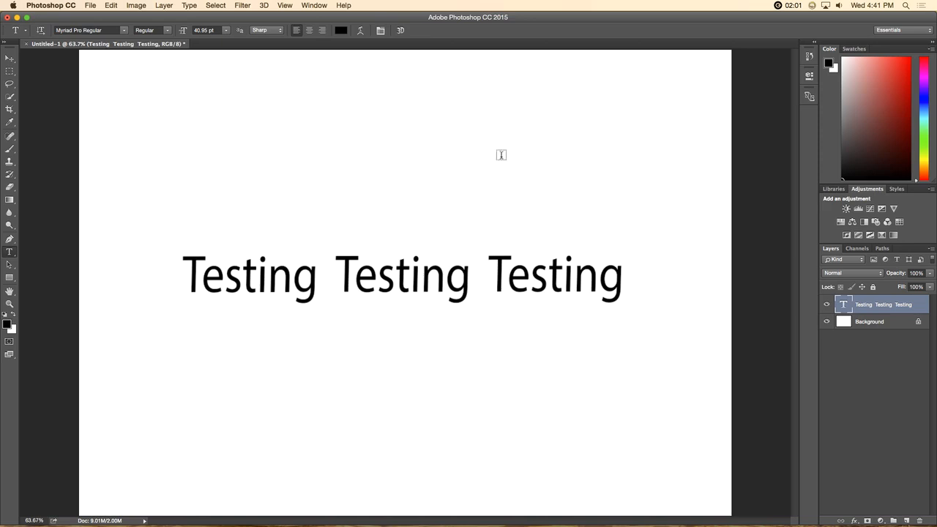
- Convert the text layer to a Smart Object
{"action": "right_click", "coordinate": [880, 305]}
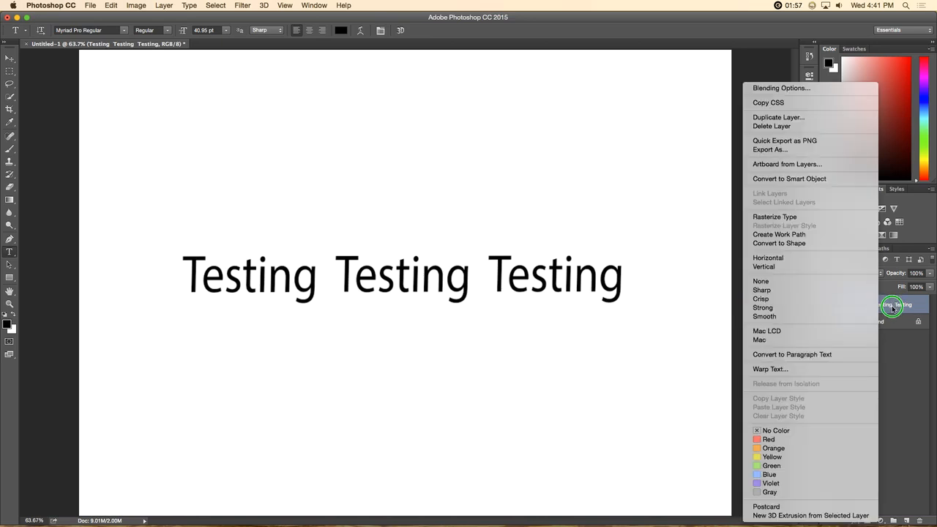
{"action": "left_click", "coordinate": [871, 178]}
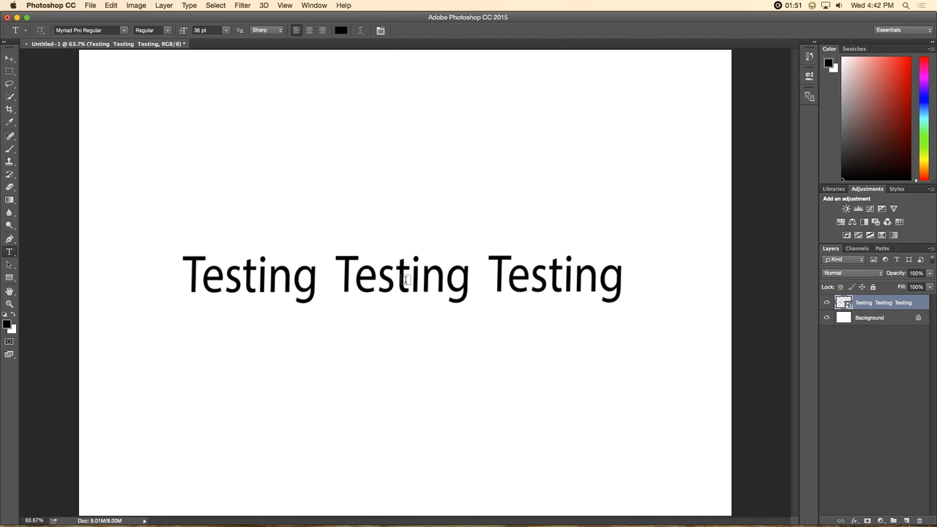
{"action": "right_click", "coordinate": [383, 279]}
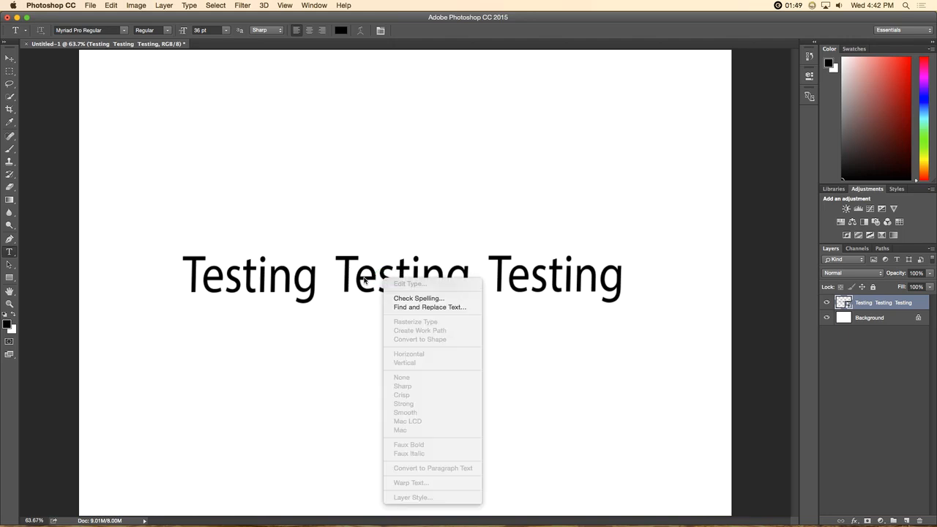
{"action": "left_click", "coordinate": [11, 60]}
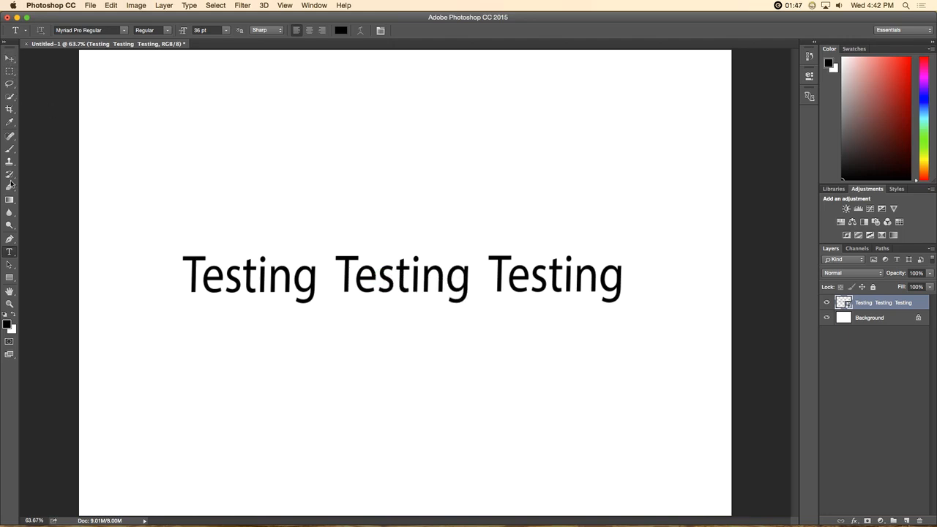
- Apply a custom warp to the text smart object, pulling its middle and upper right outward and its lower left downward
{"action": "key", "text": "super+t"}
{"action": "right_click", "coordinate": [423, 276]}
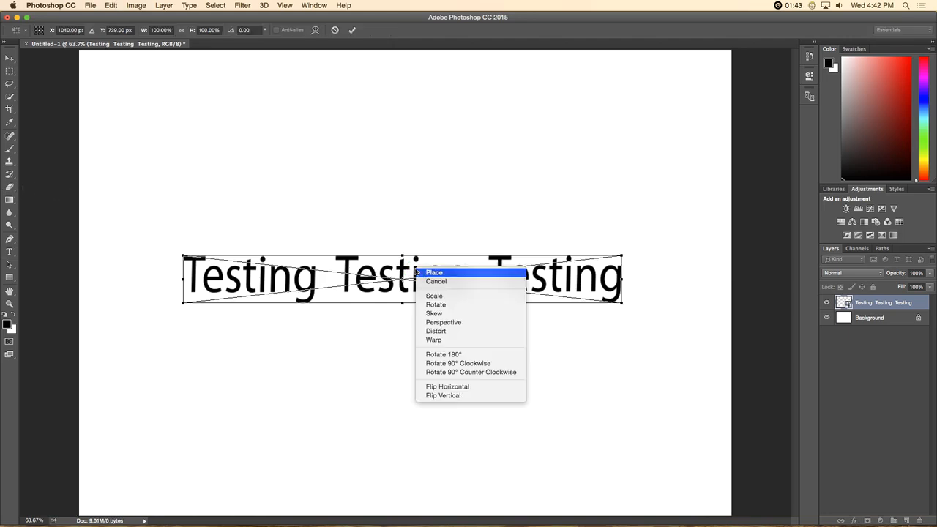
{"action": "left_click", "coordinate": [440, 340]}
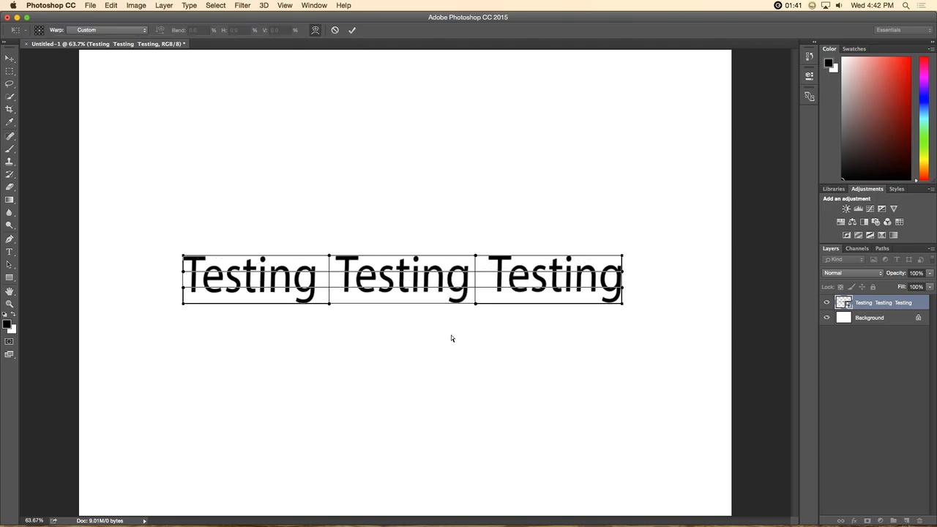
{"action": "left_click_drag", "start_coordinate": [422, 265], "coordinate": [420, 186]}
{"action": "left_click_drag", "start_coordinate": [590, 242], "coordinate": [652, 220]}
{"action": "left_click_drag", "start_coordinate": [241, 300], "coordinate": [329, 389]}
{"action": "key", "text": "Return"}
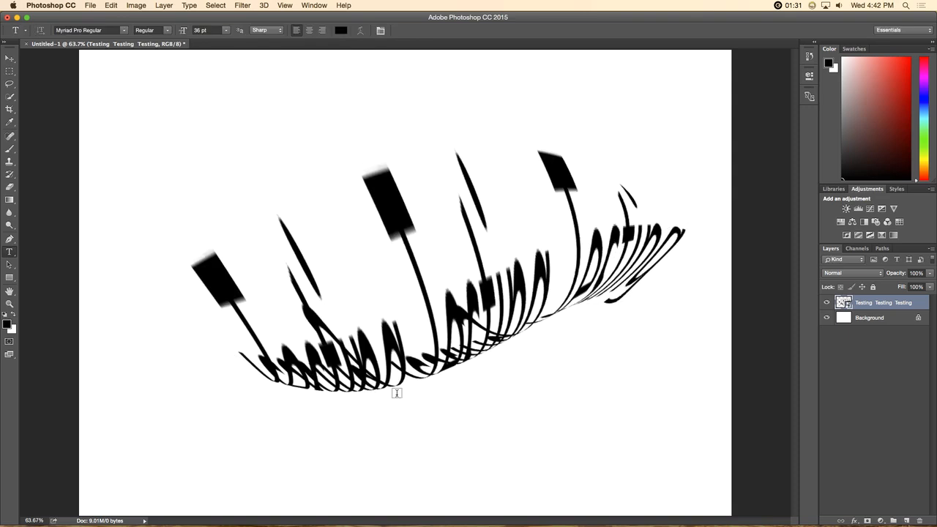